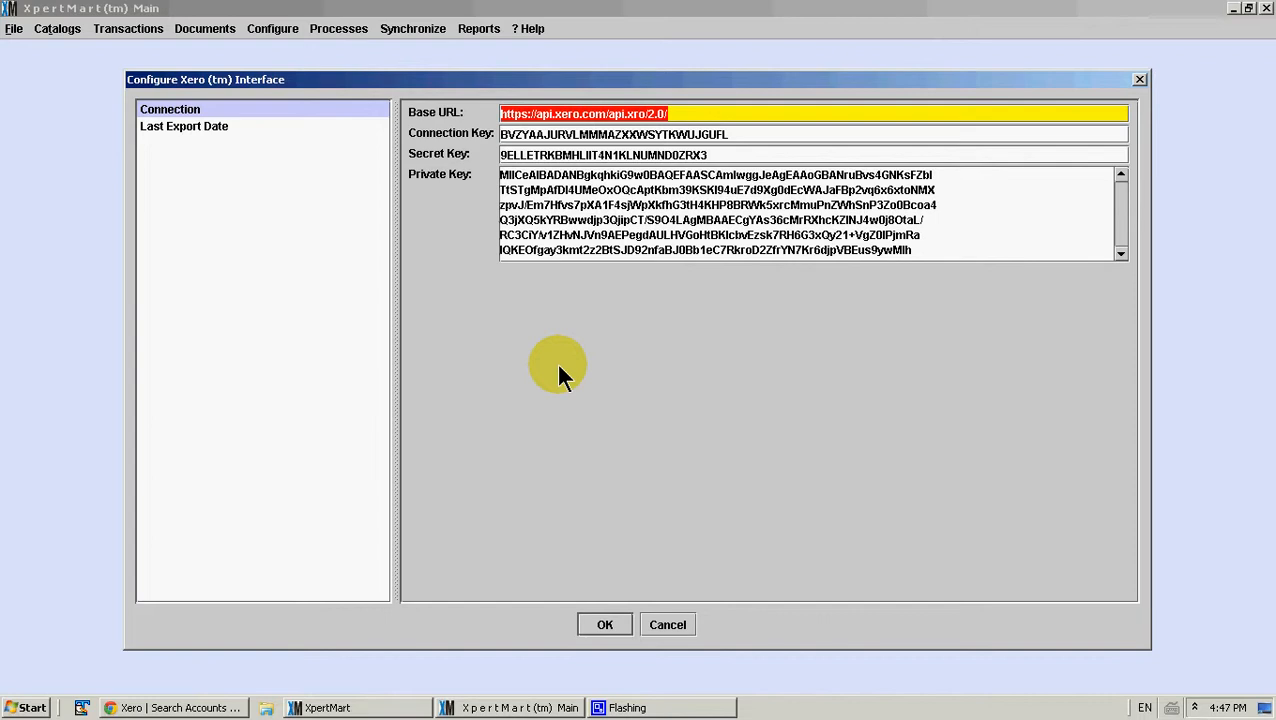
- Review the Xero interface's connection key, secret key, private key and last export date, then accept the configuration
left_click(590, 138)
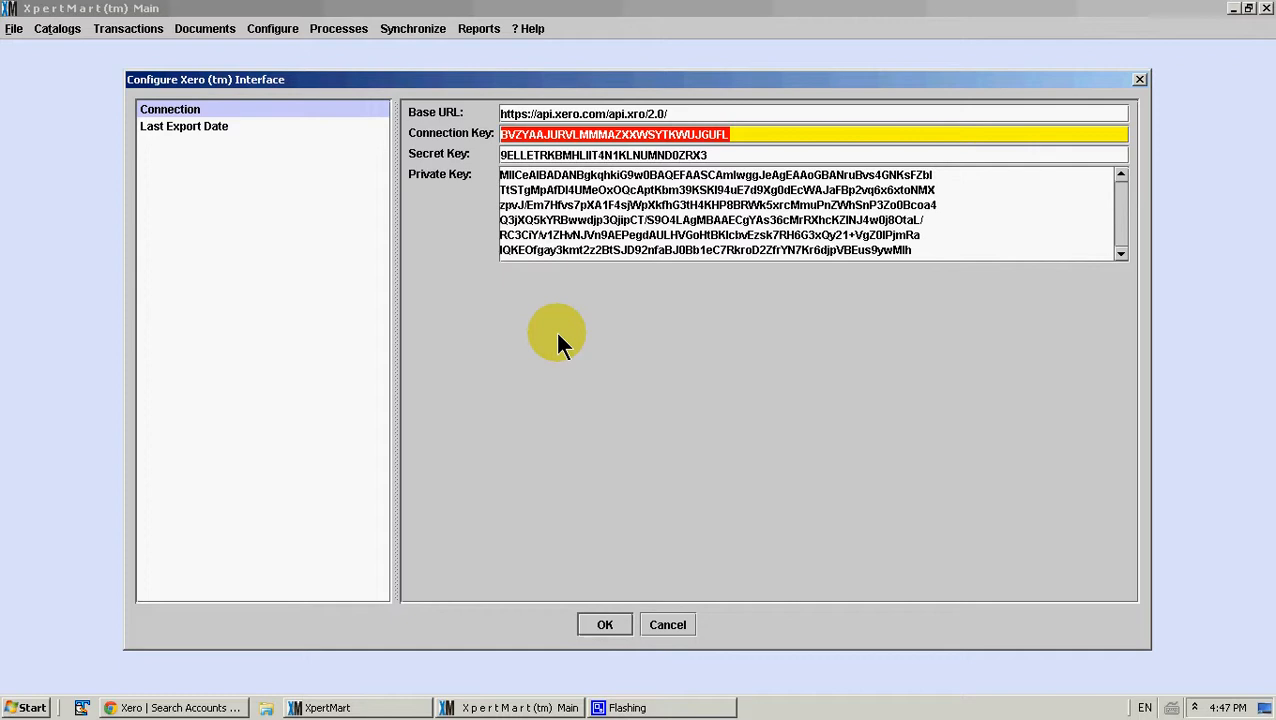
left_click(626, 155)
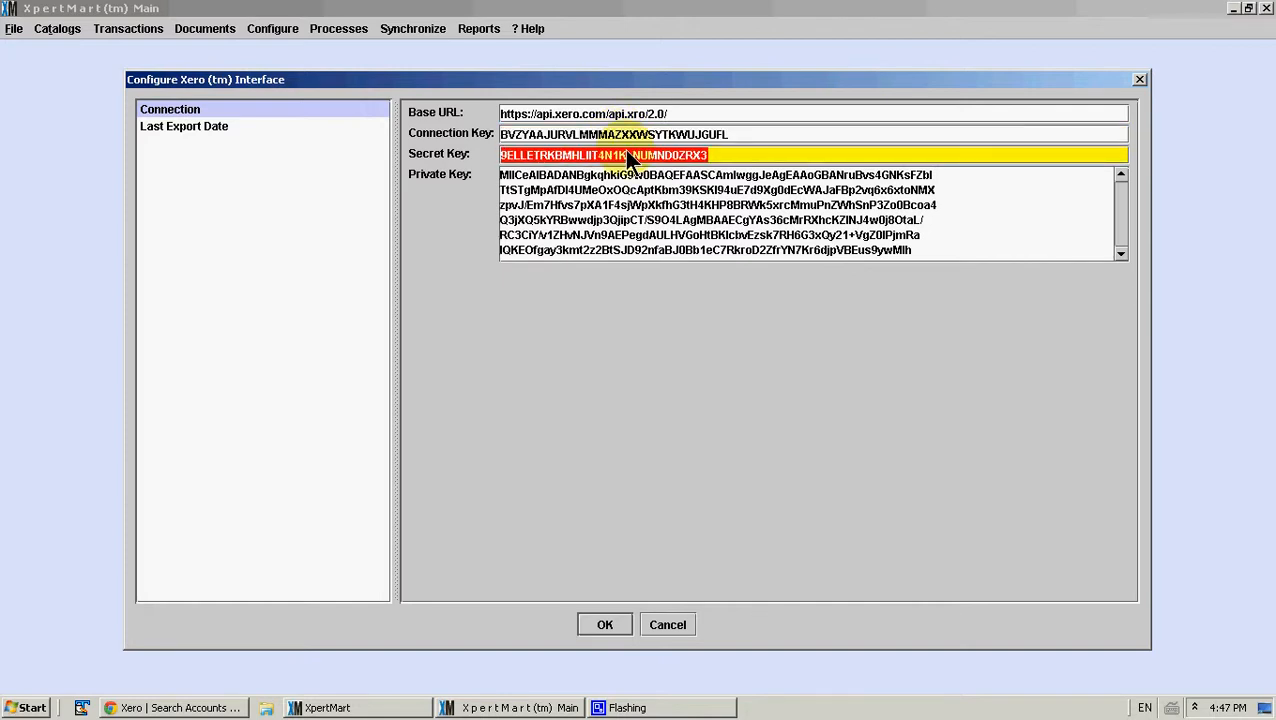
left_click(634, 207)
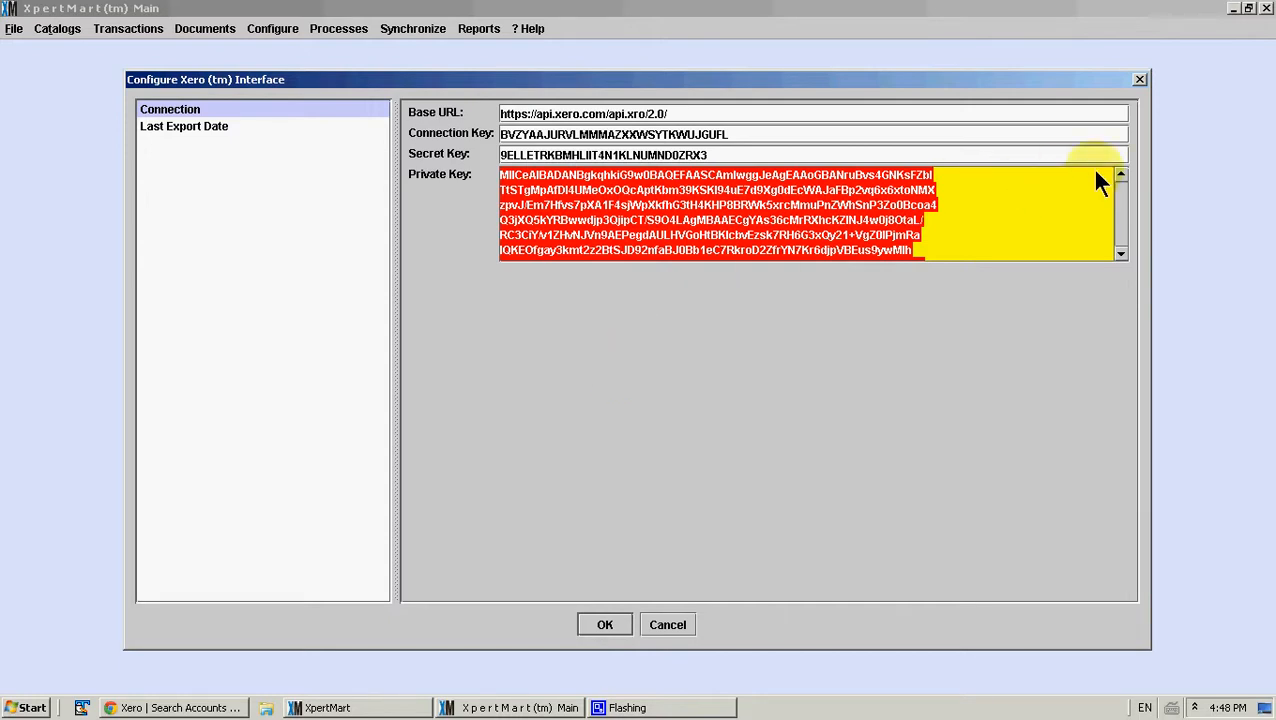
left_click(1049, 185)
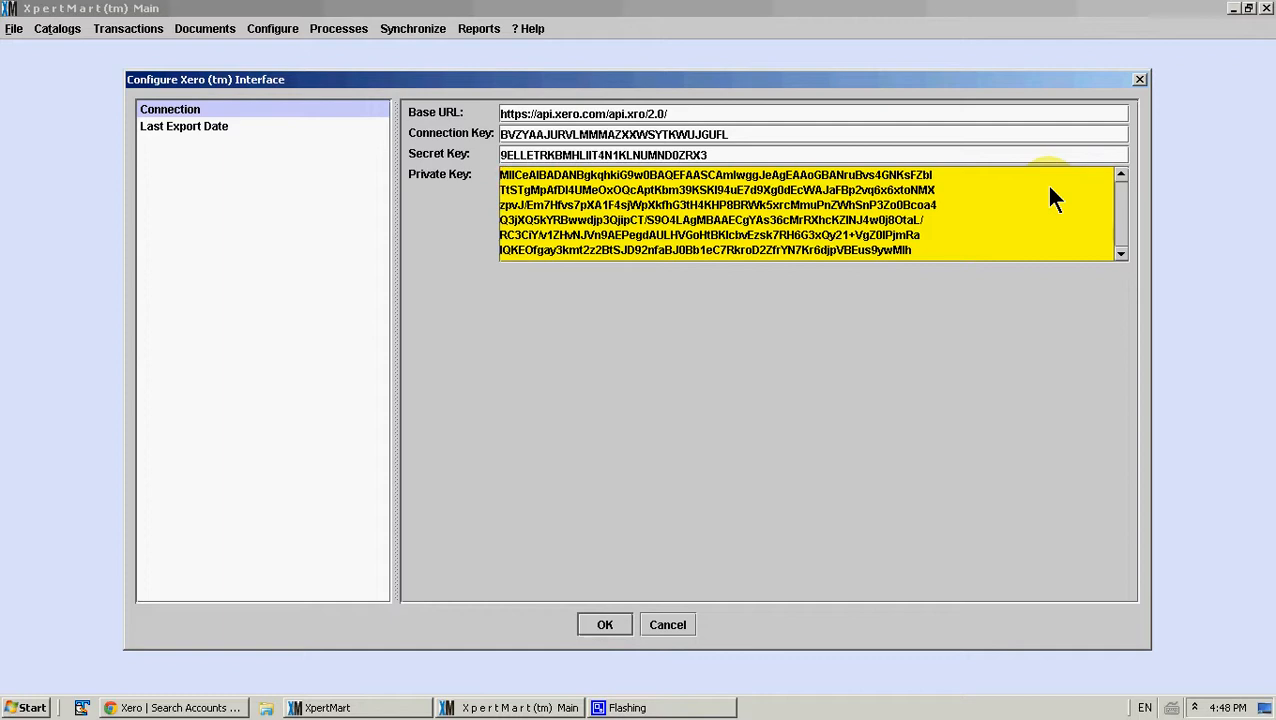
key("Down")
key("Down")
key("Down")
left_click(226, 140)
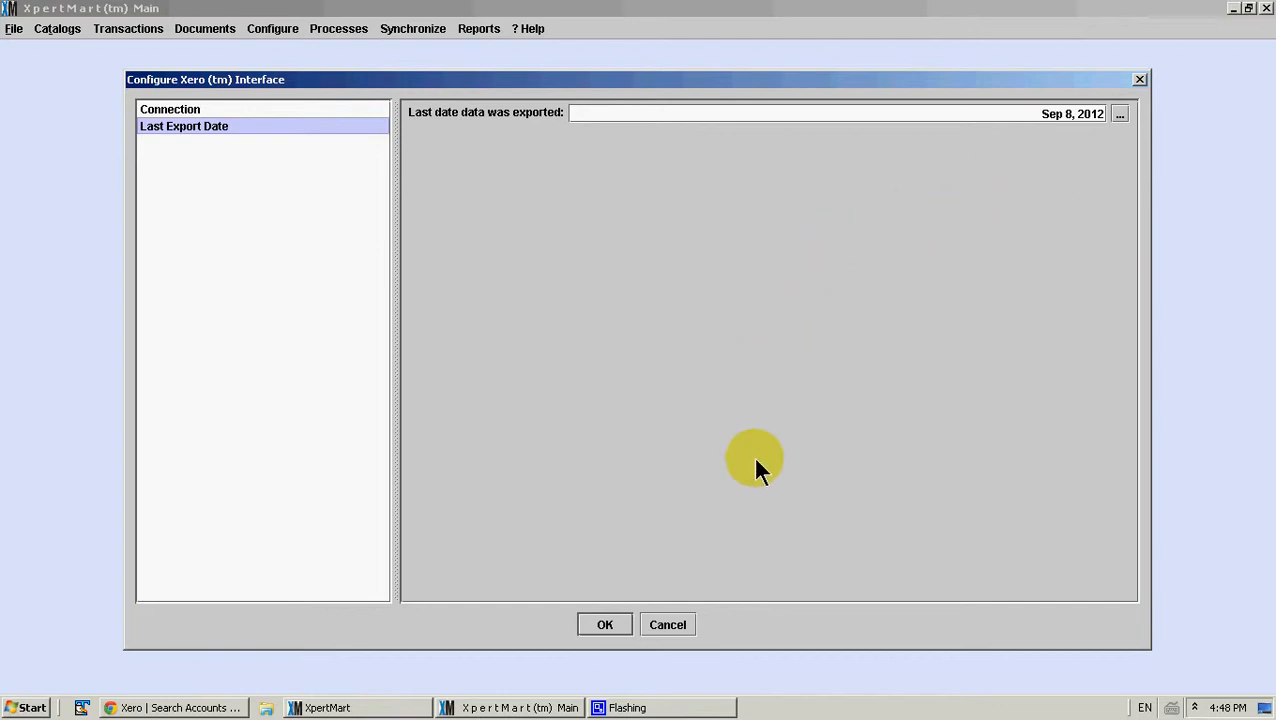
left_click(606, 623)
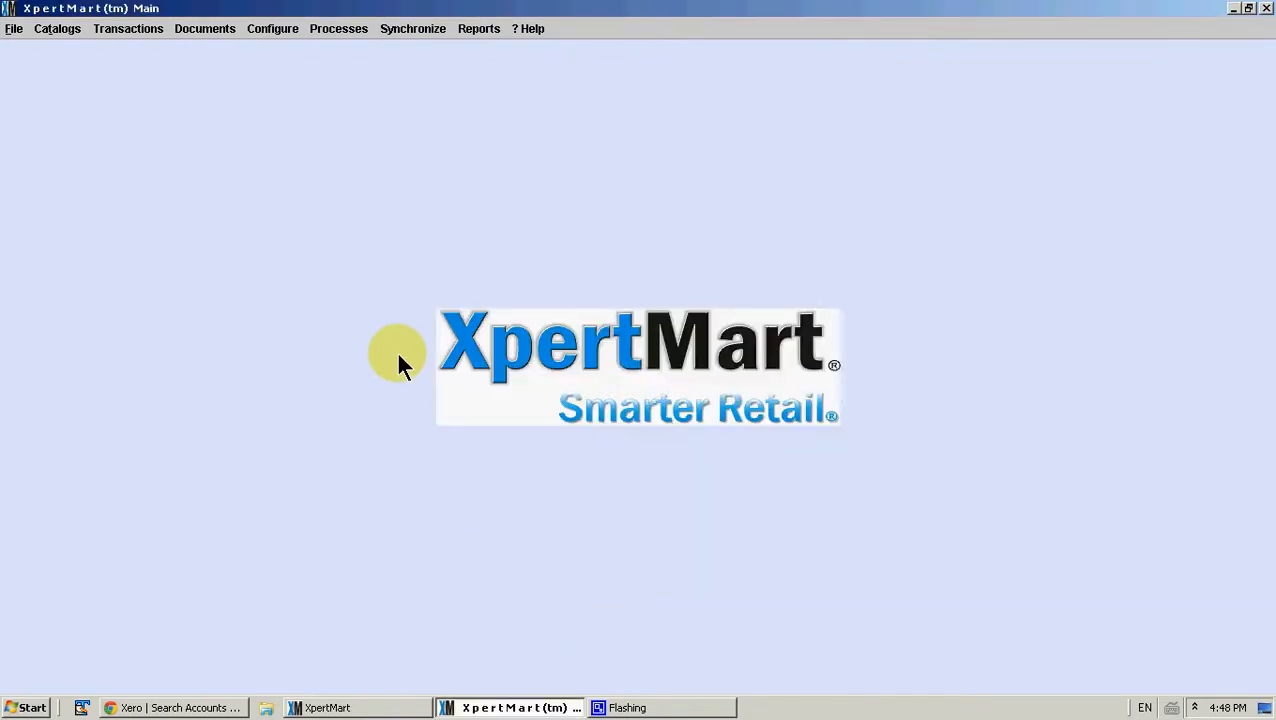
- Open the General Ledger accounts catalog and reposition its window away from the screen corner
left_click(334, 33)
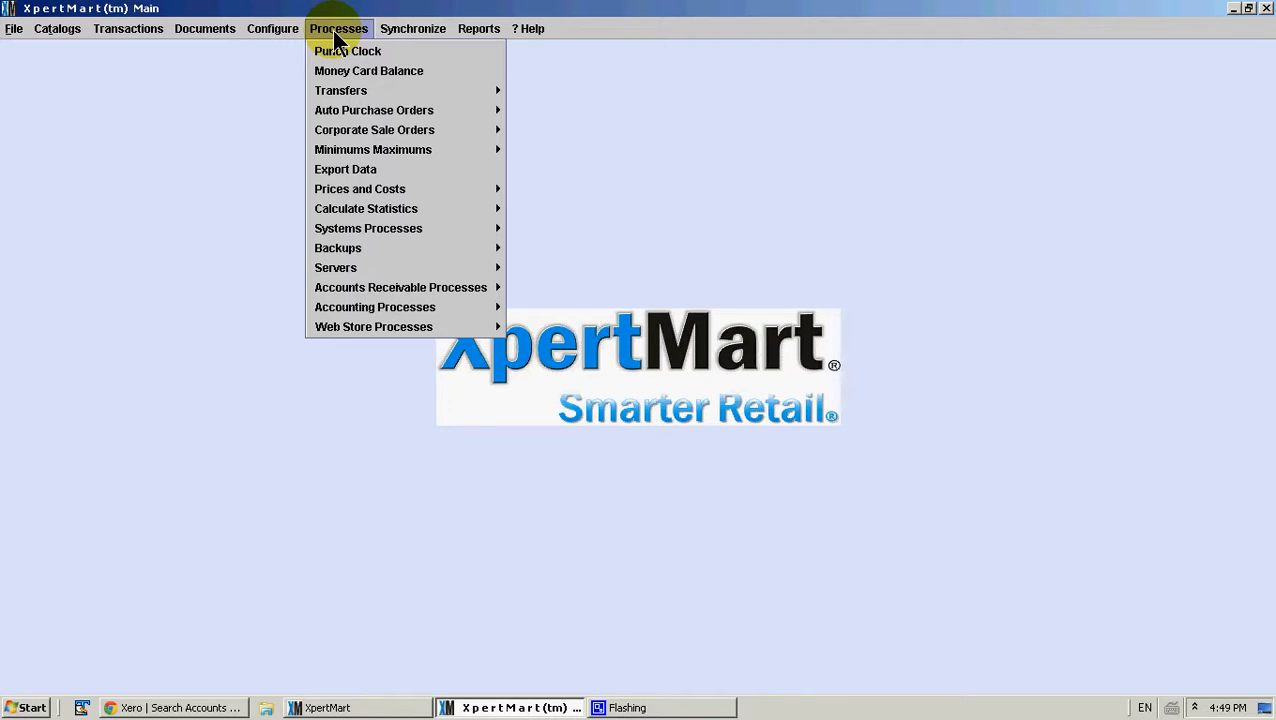
mouse_move(457, 315)
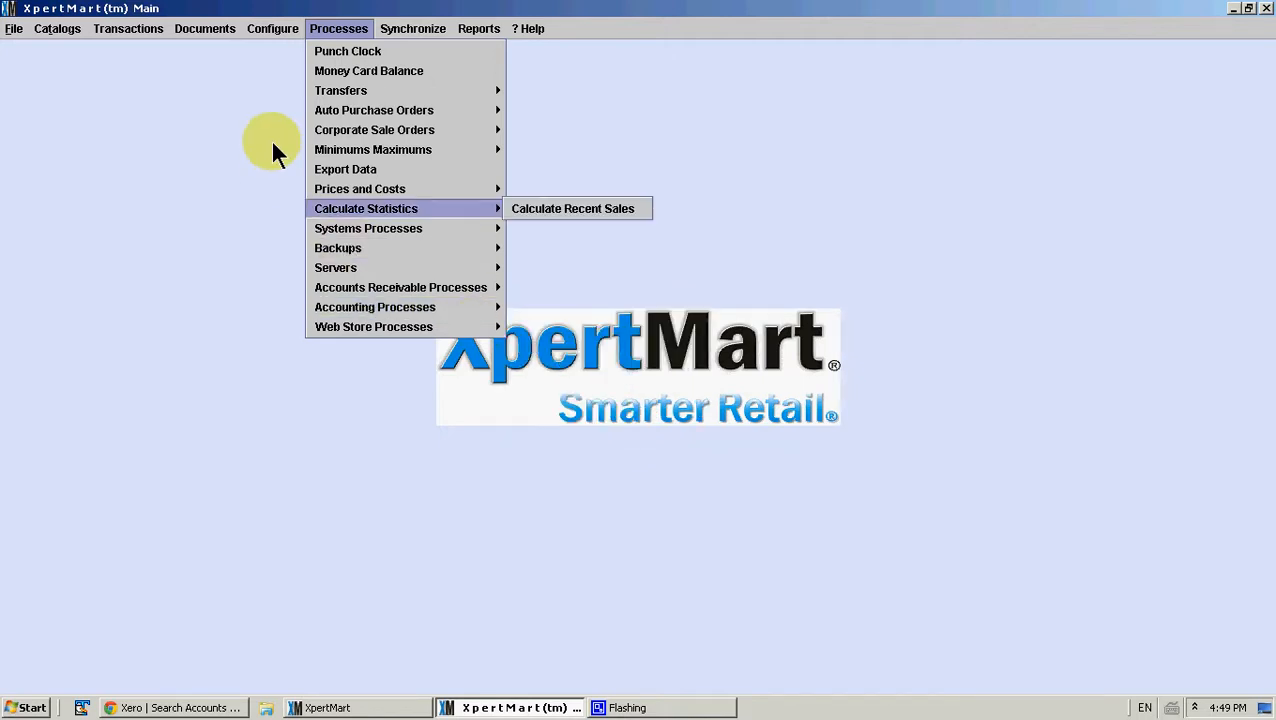
mouse_move(57, 28)
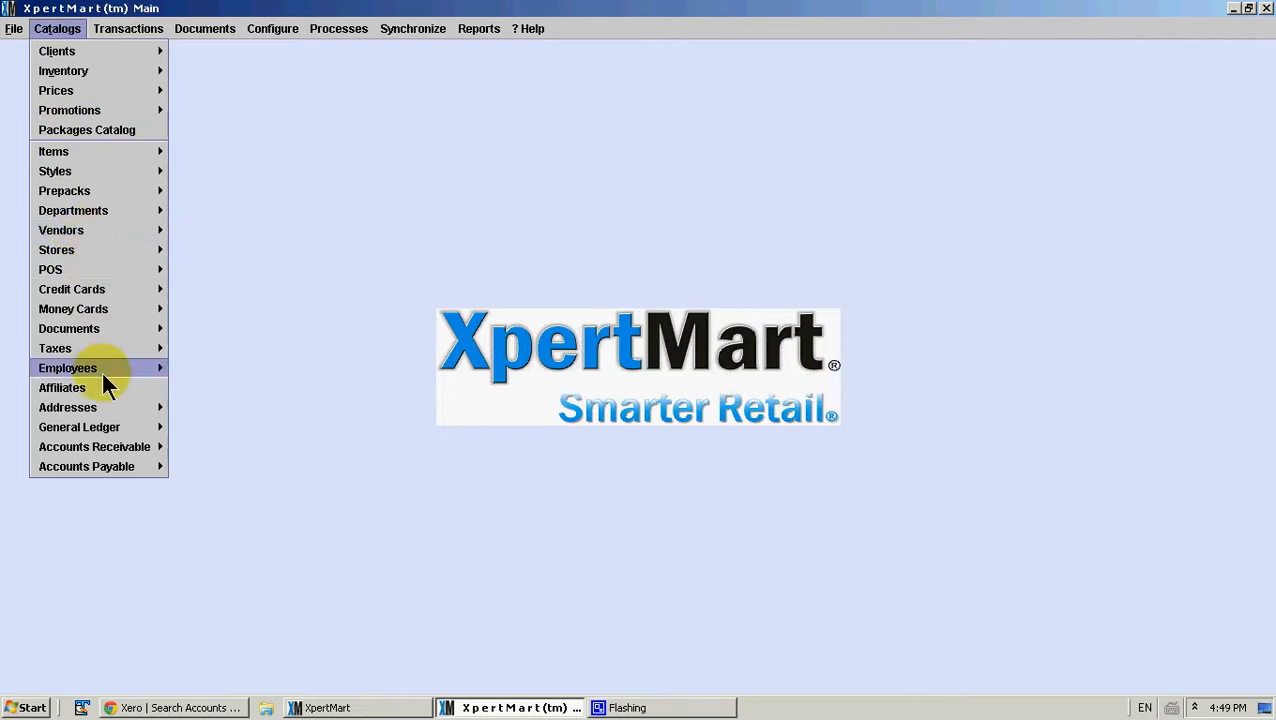
mouse_move(143, 426)
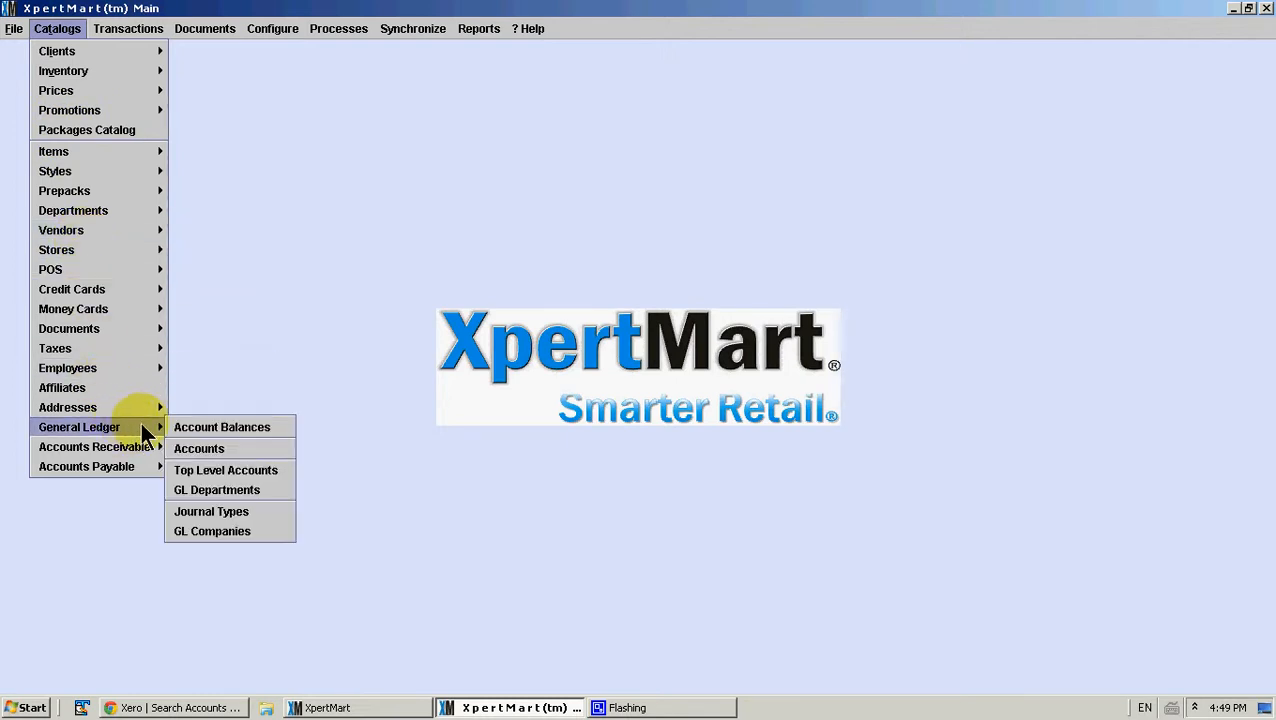
left_click(196, 448)
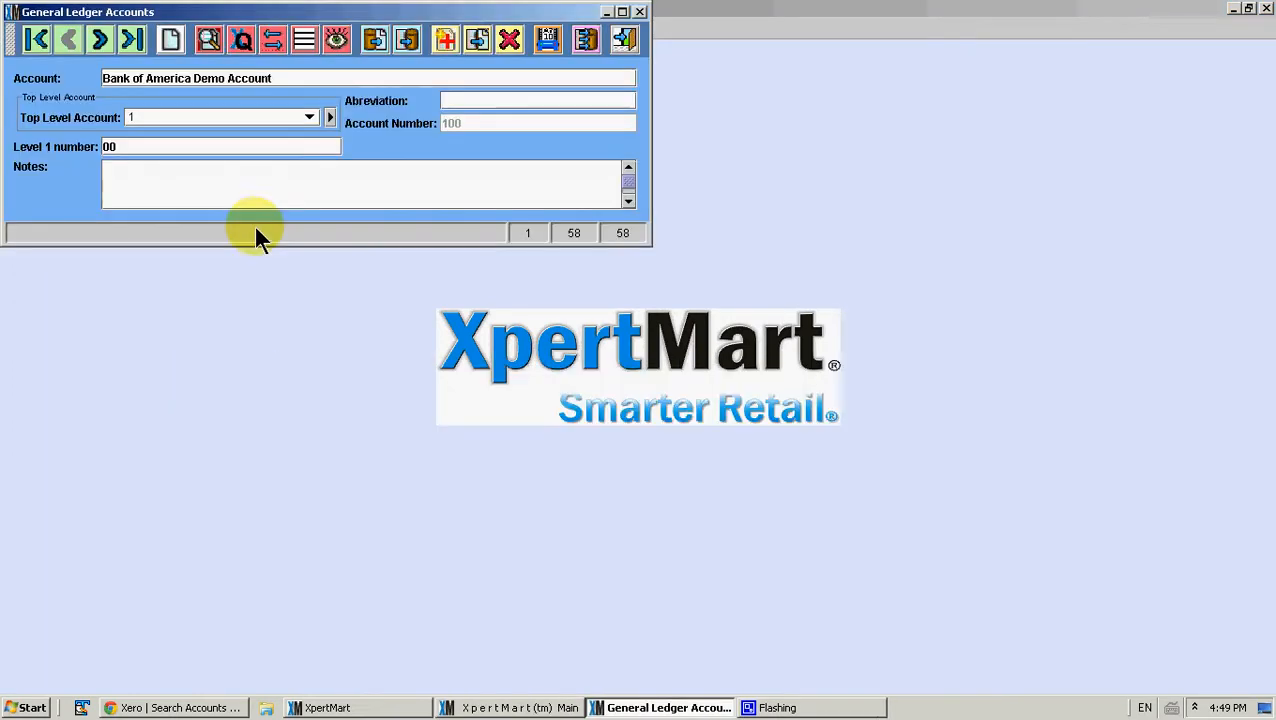
left_click_drag(285, 12, 343, 80)
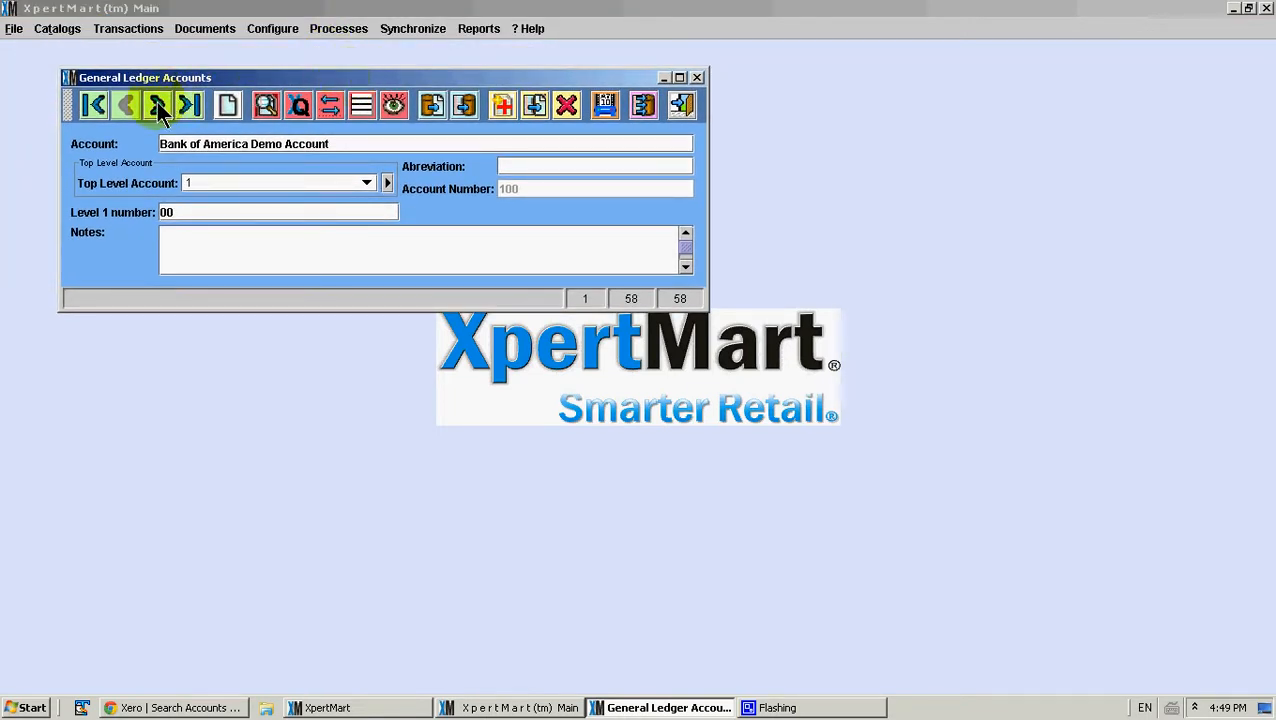
- Page forward through the general ledger account records to Historical Adjustment, then close the catalog
left_click(157, 106)
left_click(157, 106)
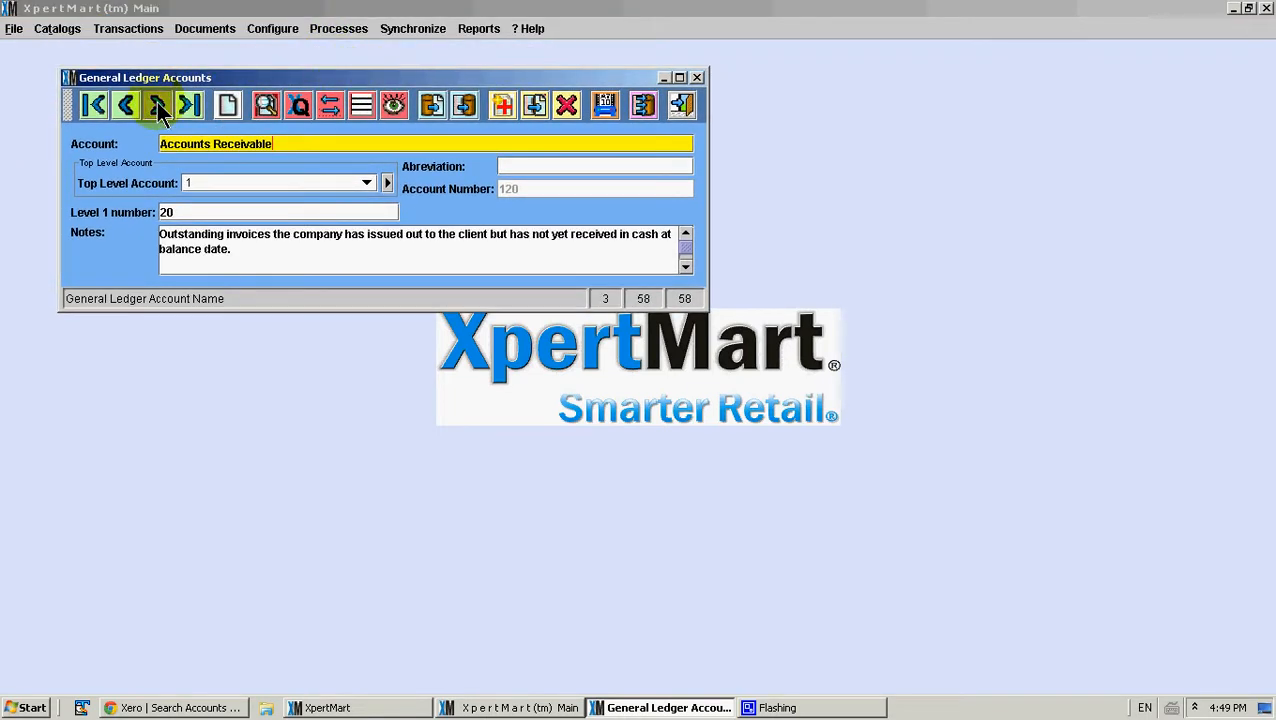
left_click(157, 106)
left_click(157, 106)
left_click(157, 106)
left_click(157, 106)
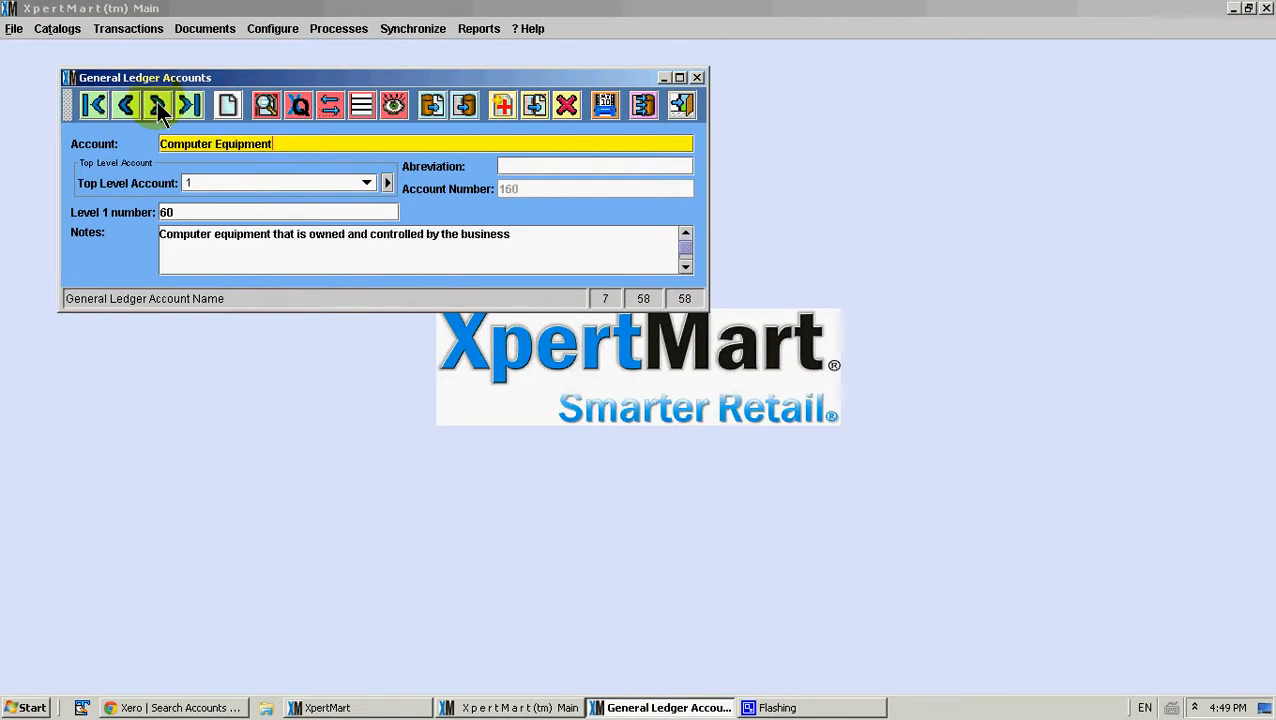
left_click(157, 106)
left_click(157, 106)
left_click(157, 106)
left_click(157, 106)
left_click(157, 106)
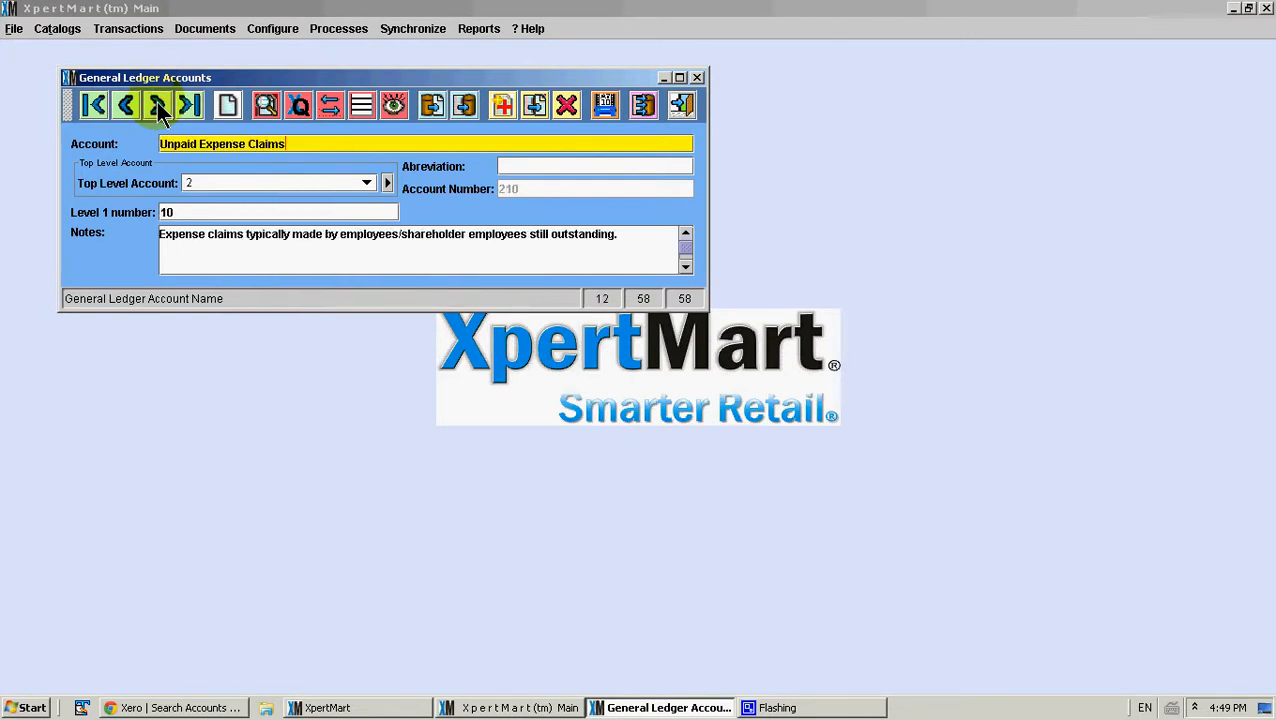
left_click(157, 106)
left_click(157, 106)
left_click(157, 106)
left_click(157, 106)
left_click(157, 106)
left_click(157, 106)
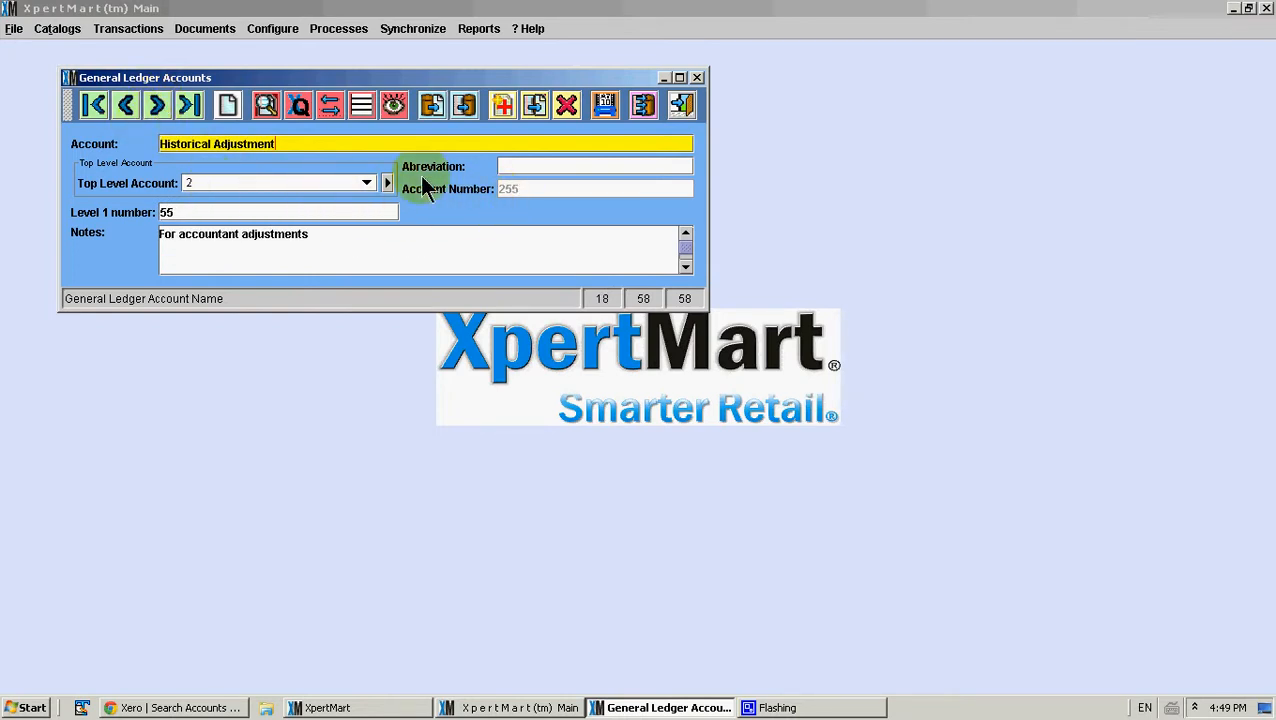
left_click(681, 105)
- Run the accounting process that imports the Xero accounts
left_click(334, 31)
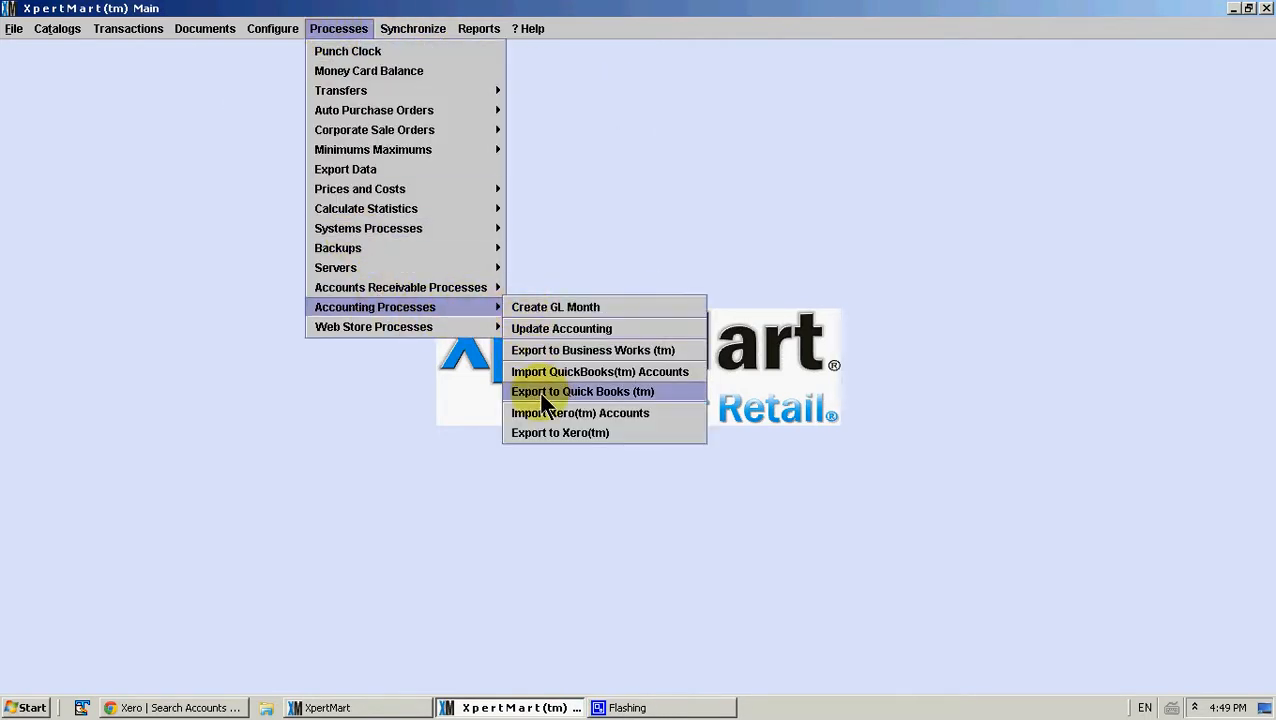
left_click(548, 420)
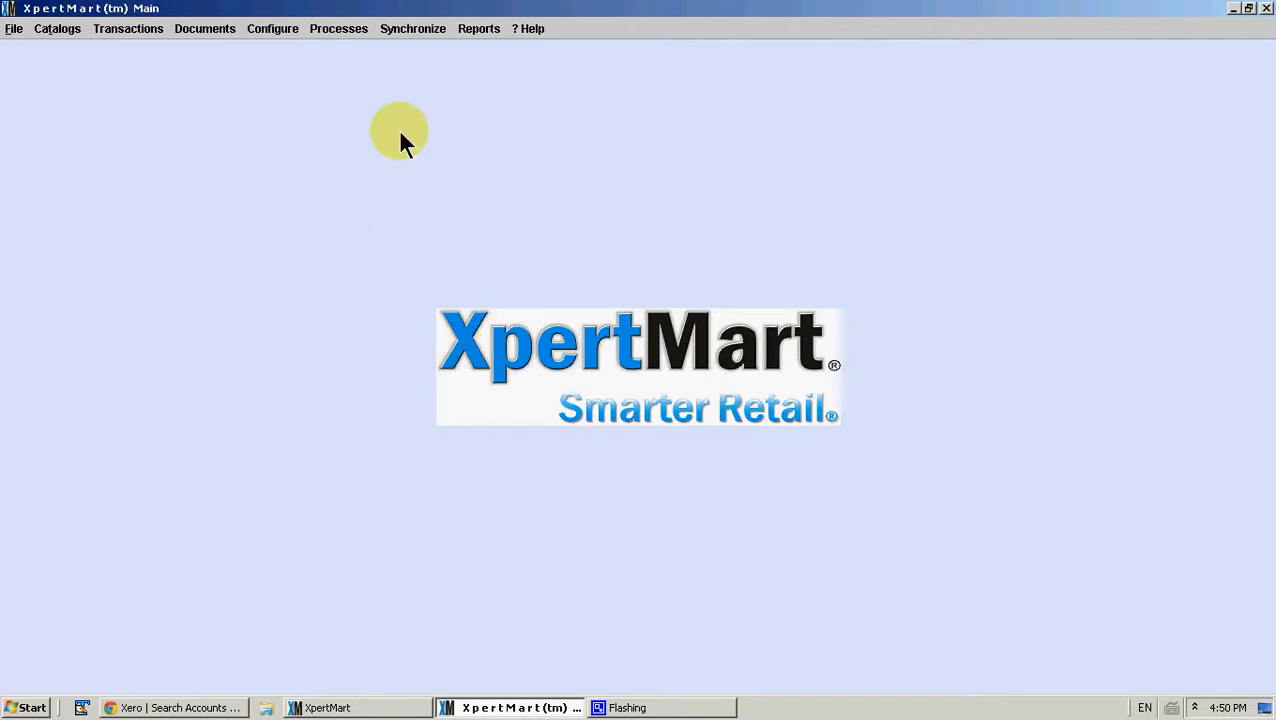
- Export the accounting data to Xero with Sep 8, 2012 as the latest date to export
left_click(343, 29)
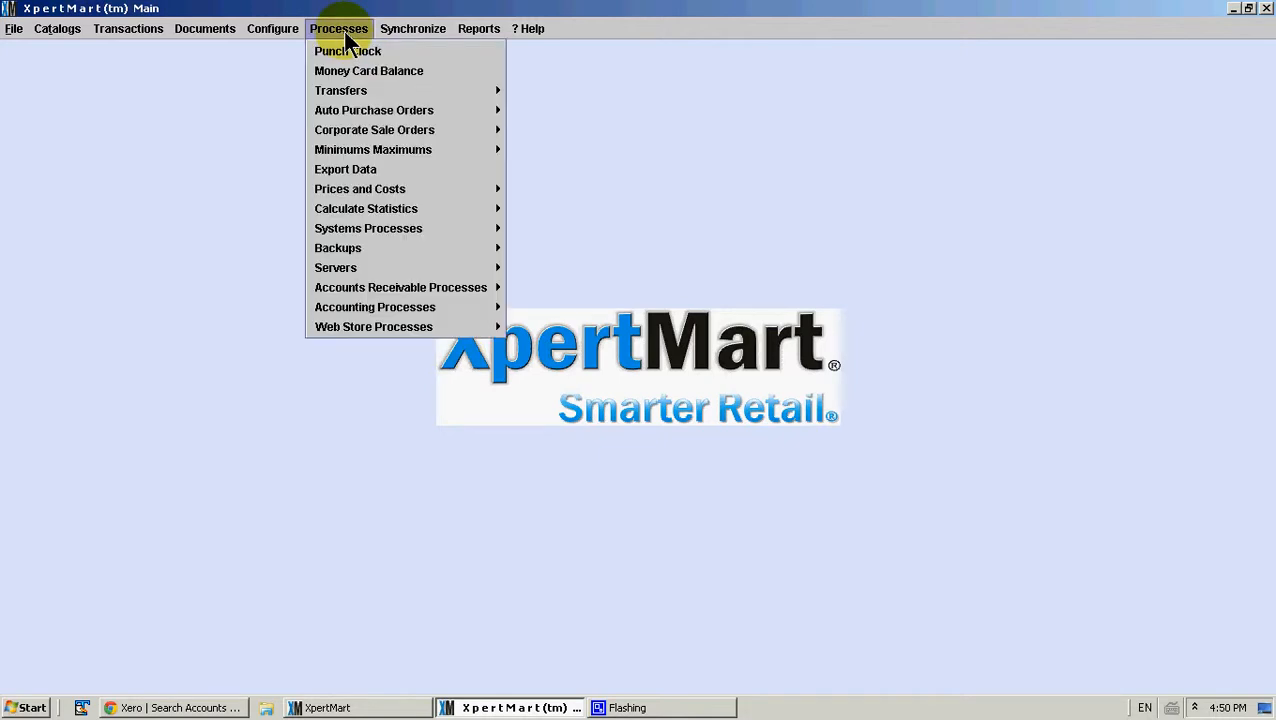
mouse_move(463, 326)
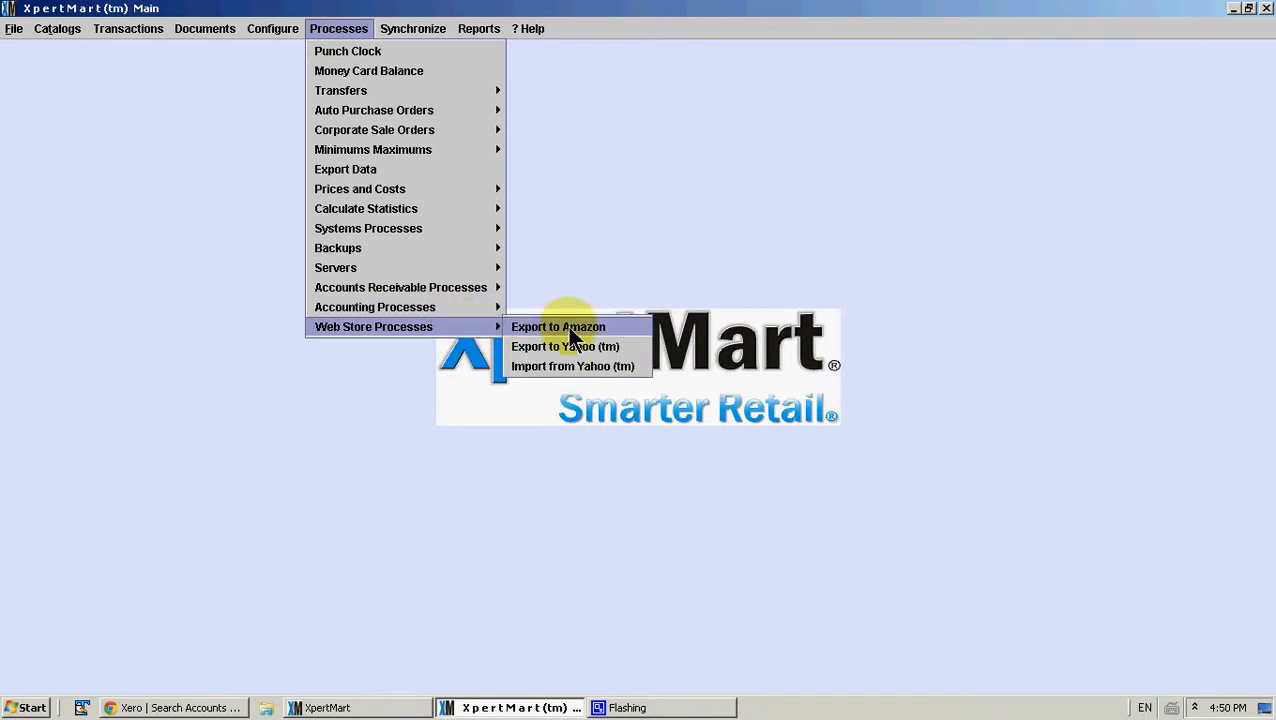
mouse_move(505, 306)
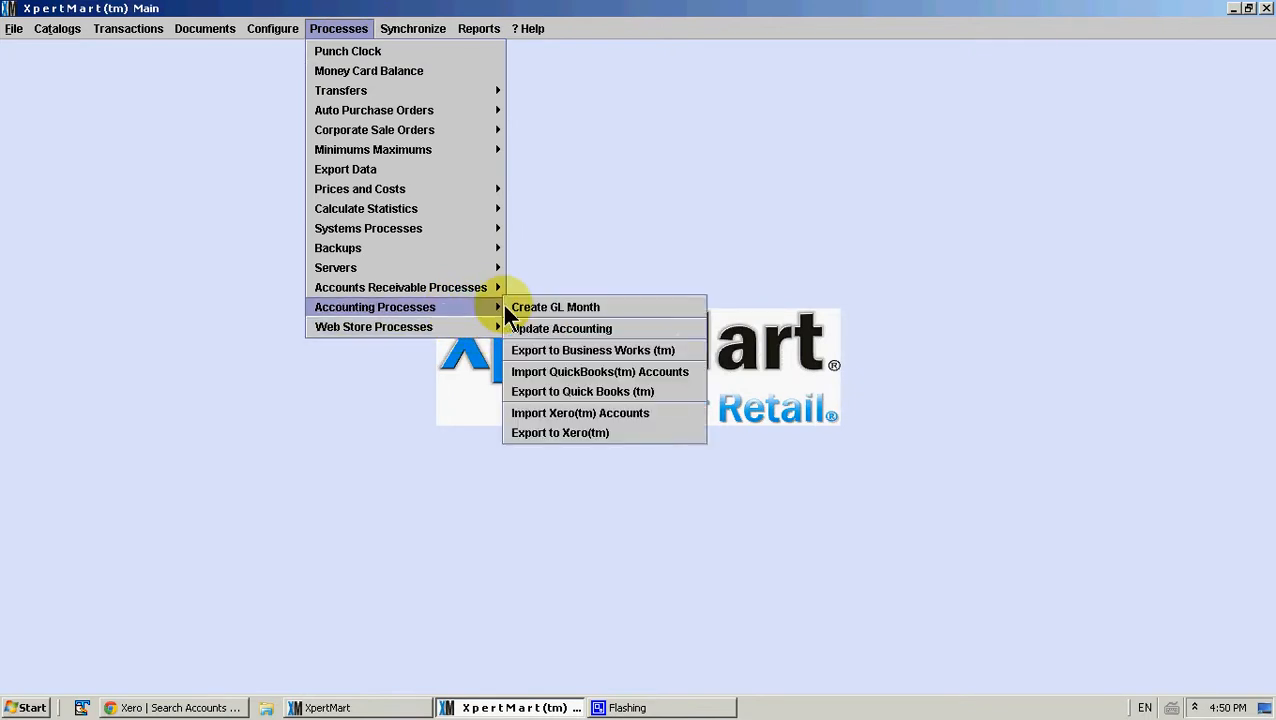
left_click(548, 432)
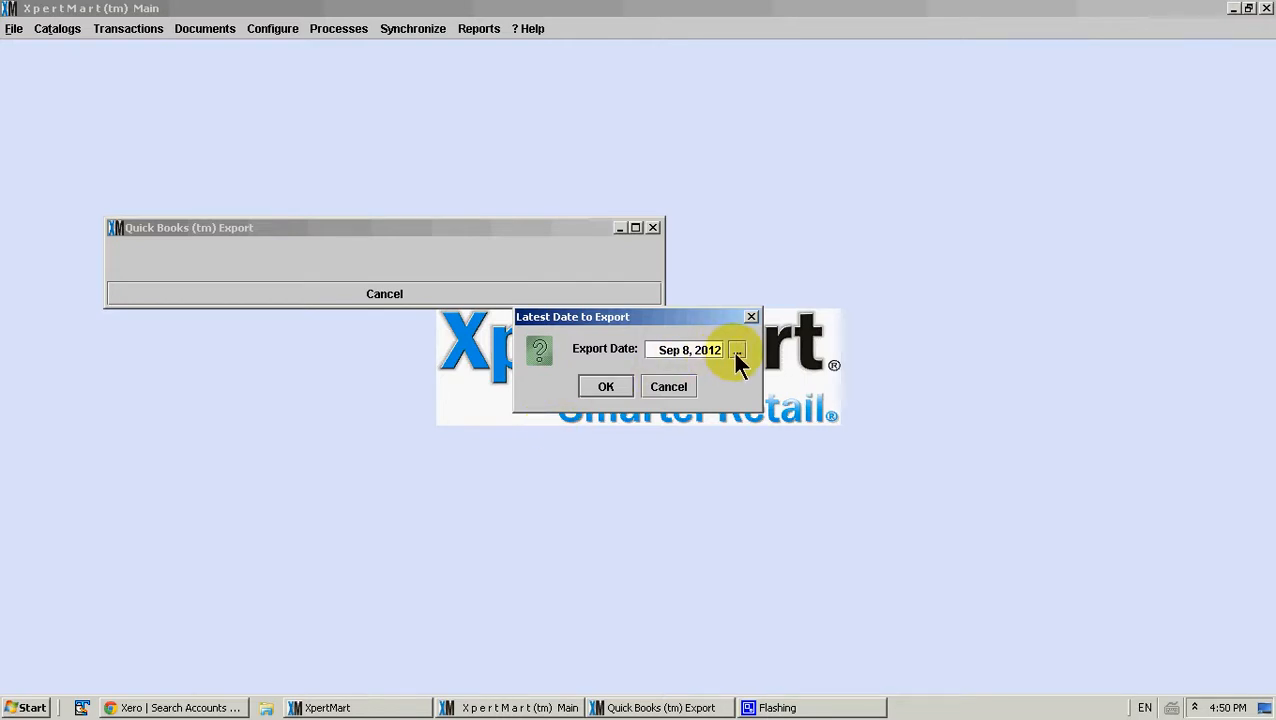
left_click(607, 387)
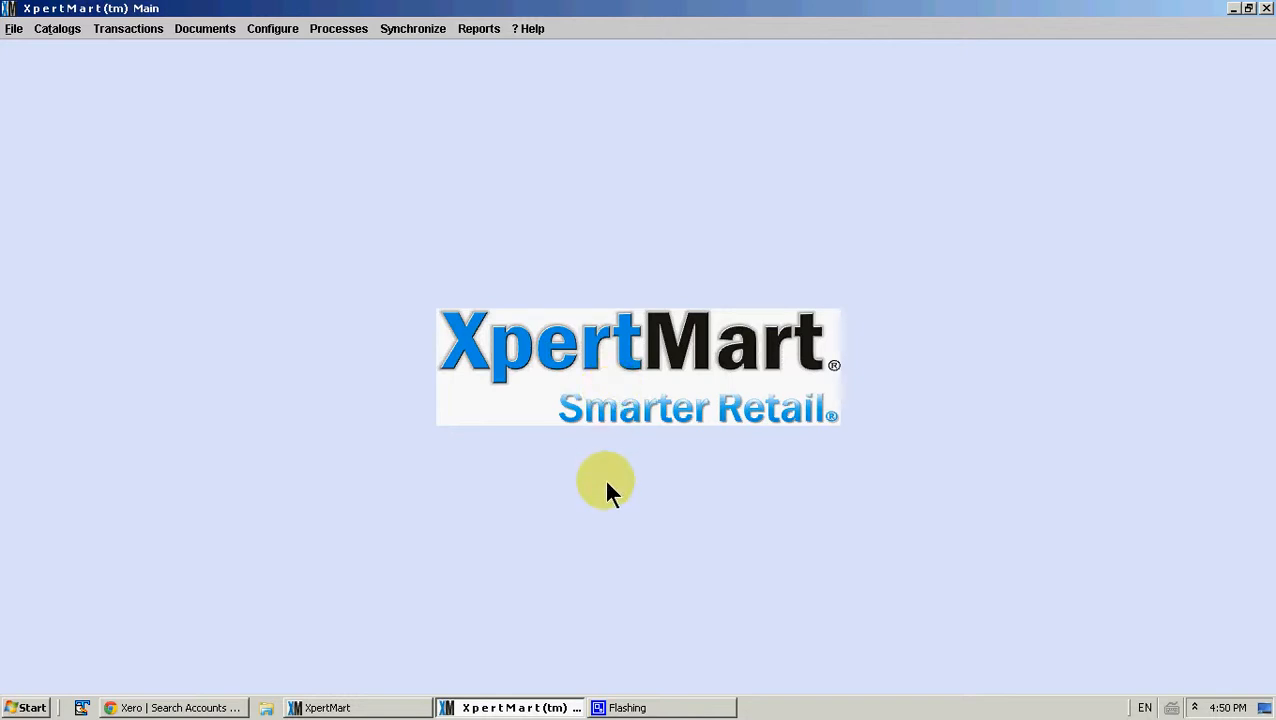
- Open the General Ledger journal entries, check the first entry's exported flag, and close the window
left_click(207, 30)
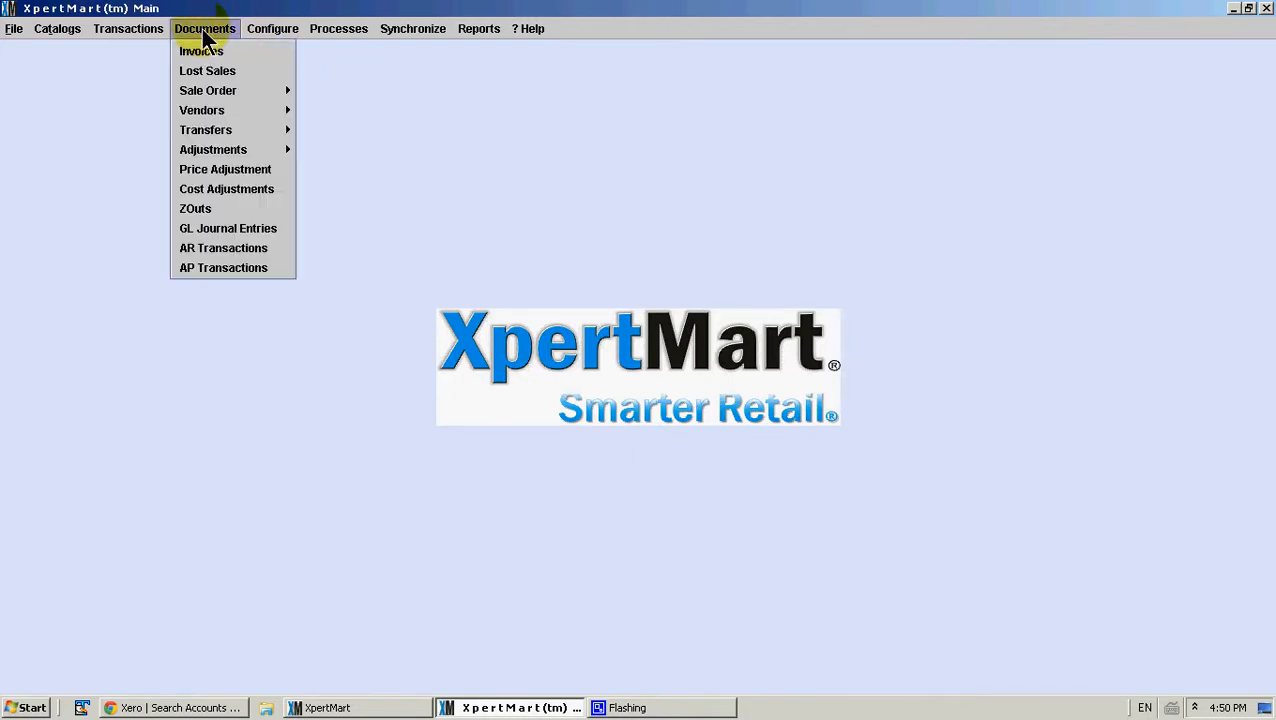
left_click(278, 234)
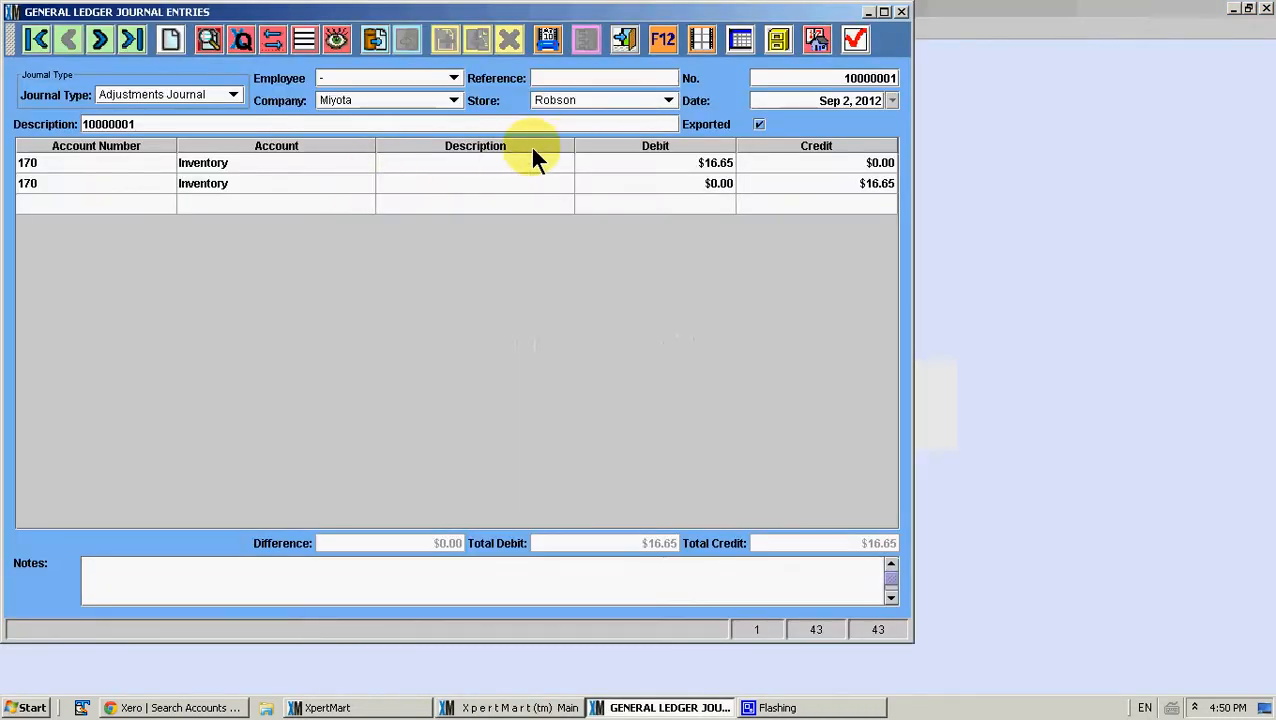
left_click(901, 12)
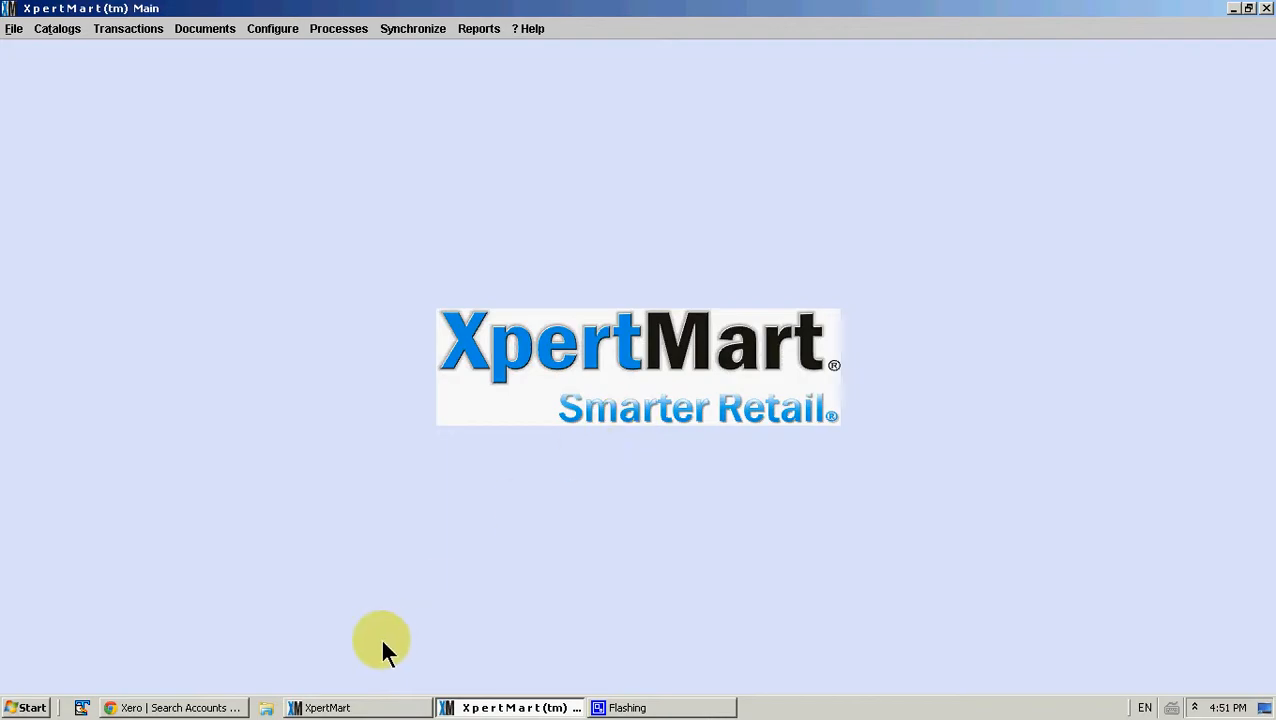
- Switch to Xero in Chrome and open the East Coast Shoes contact from the full contact list
left_click(192, 705)
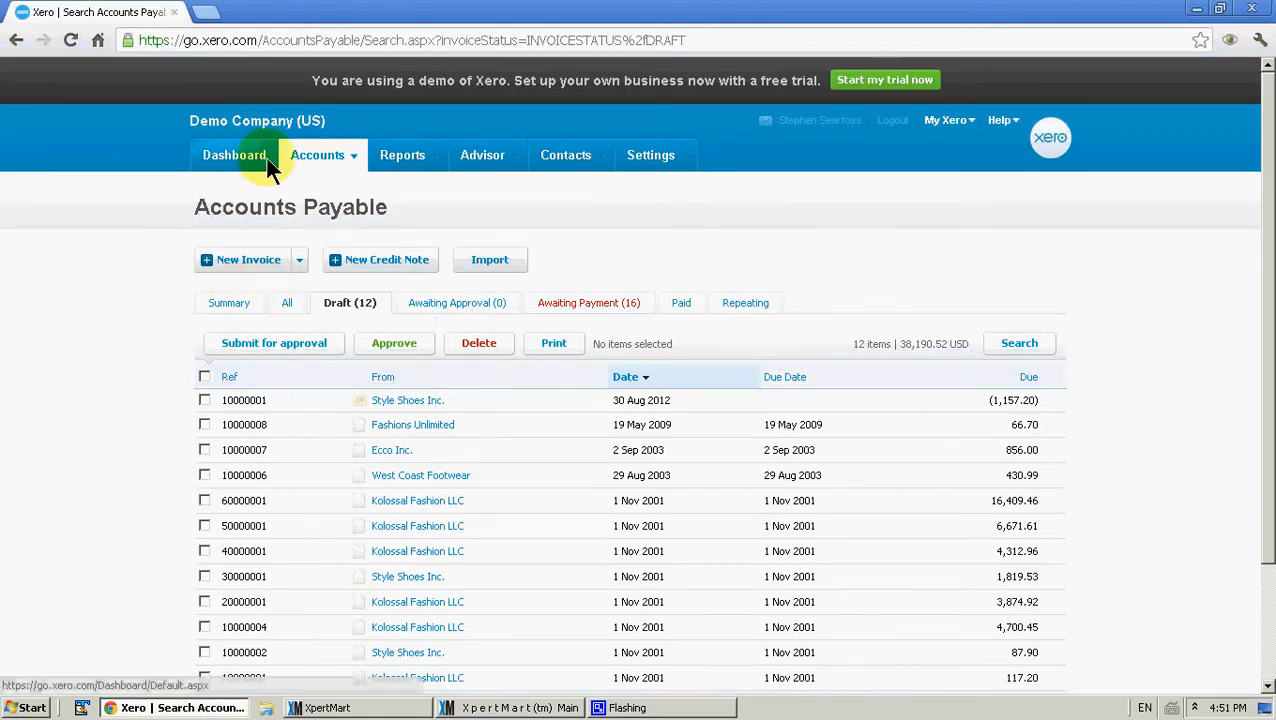
left_click(565, 156)
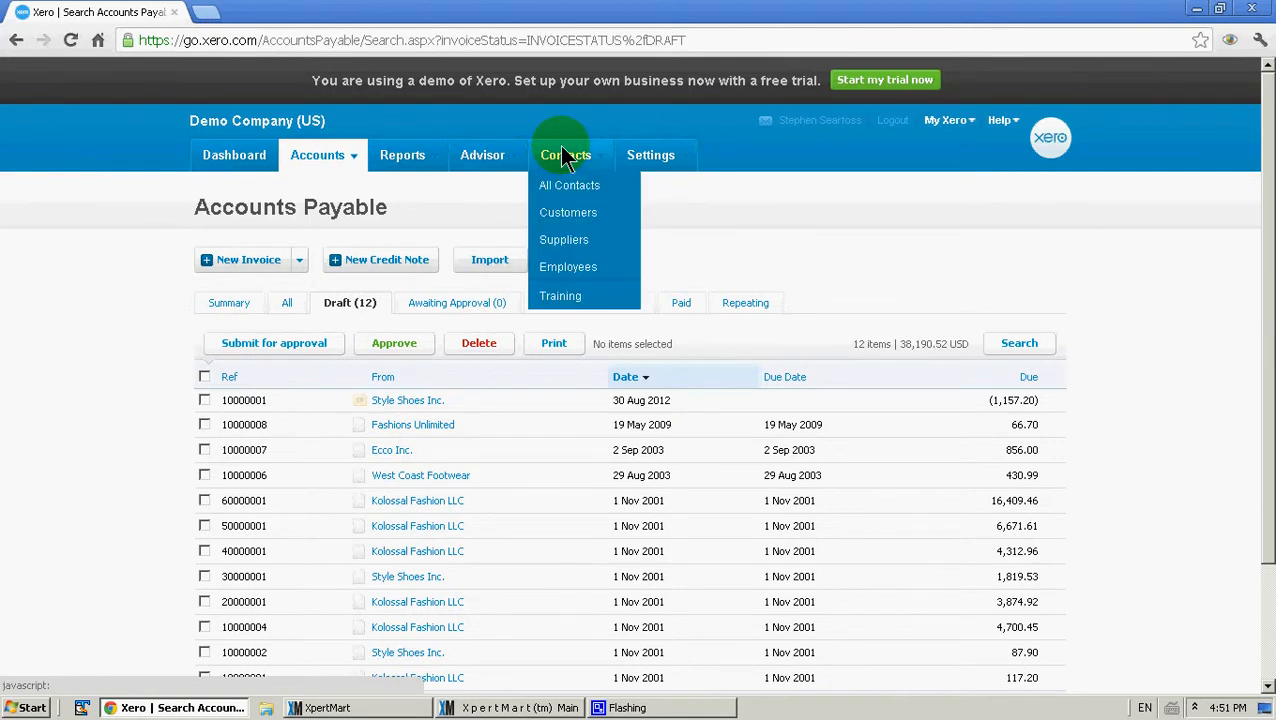
left_click(569, 186)
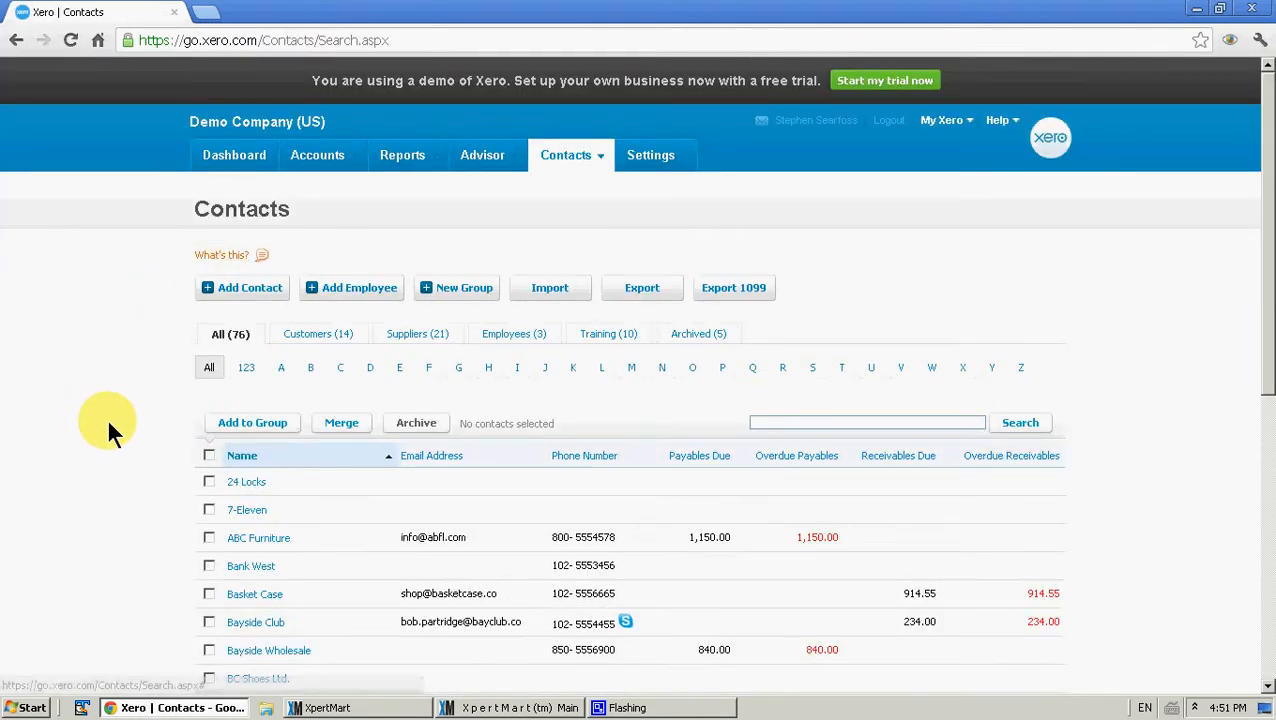
scroll(110, 428, "down", 3)
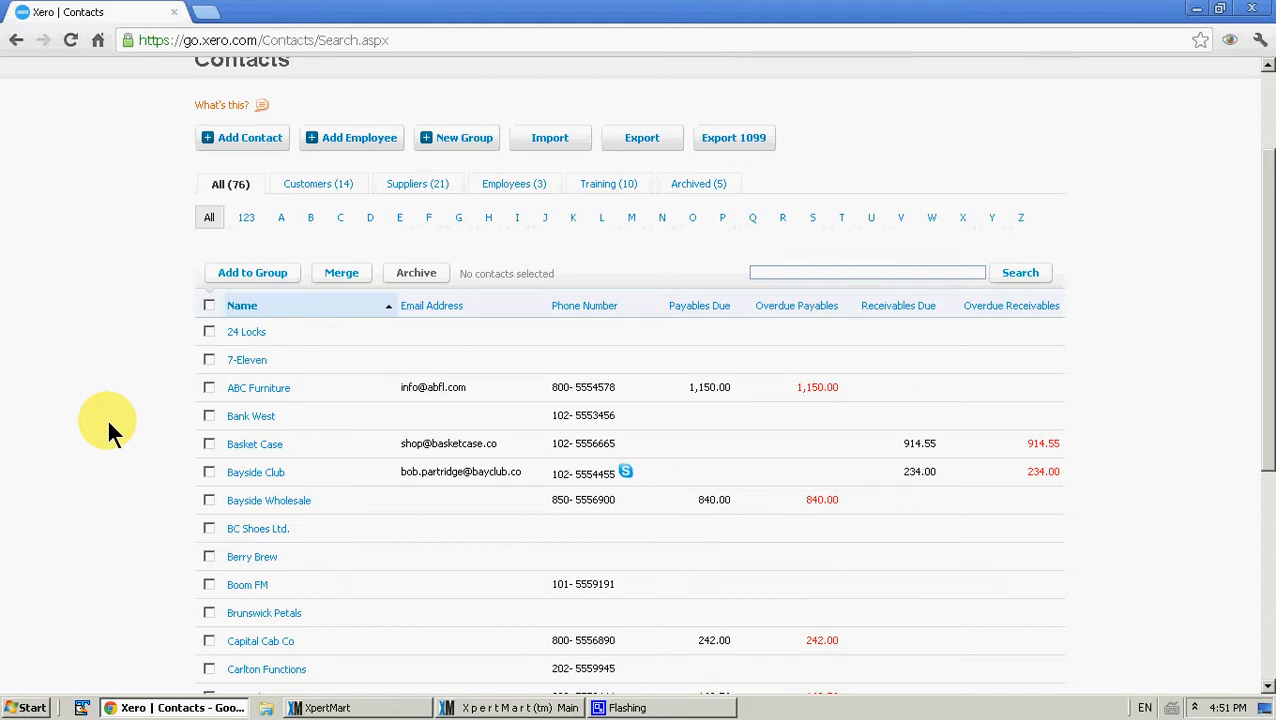
scroll(110, 430, "down", 3)
scroll(110, 428, "down", 3)
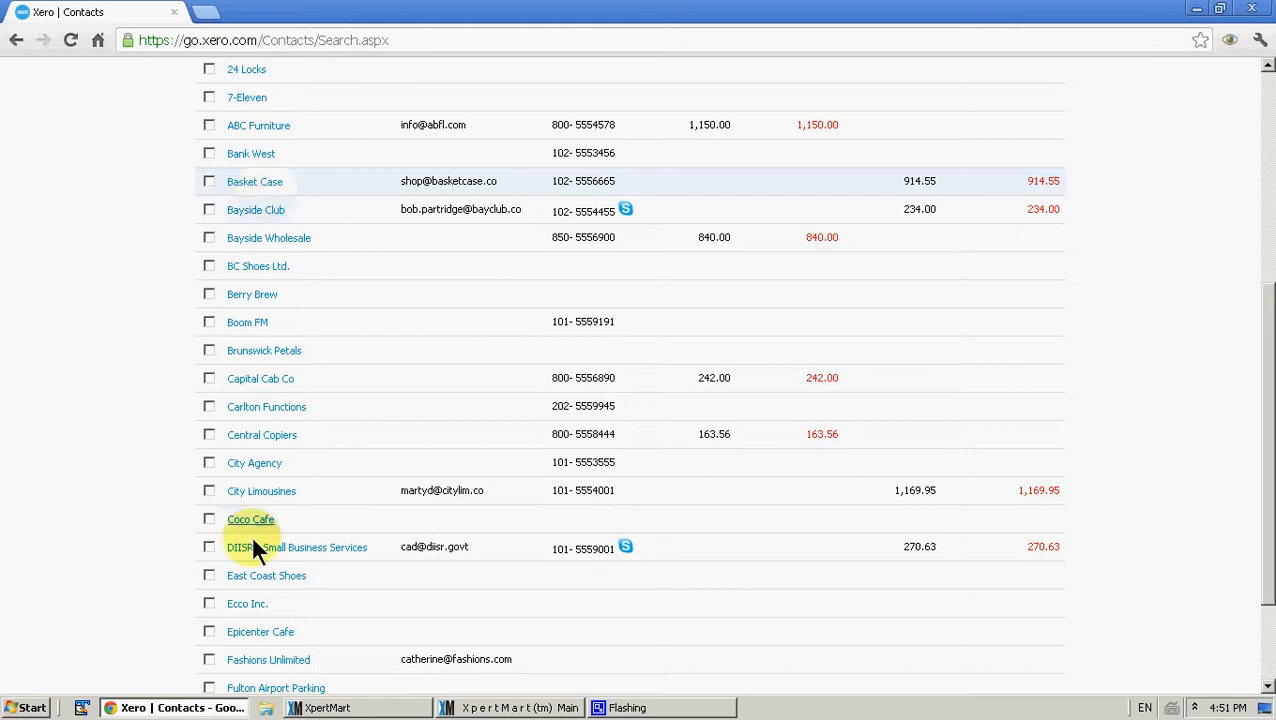
left_click(259, 575)
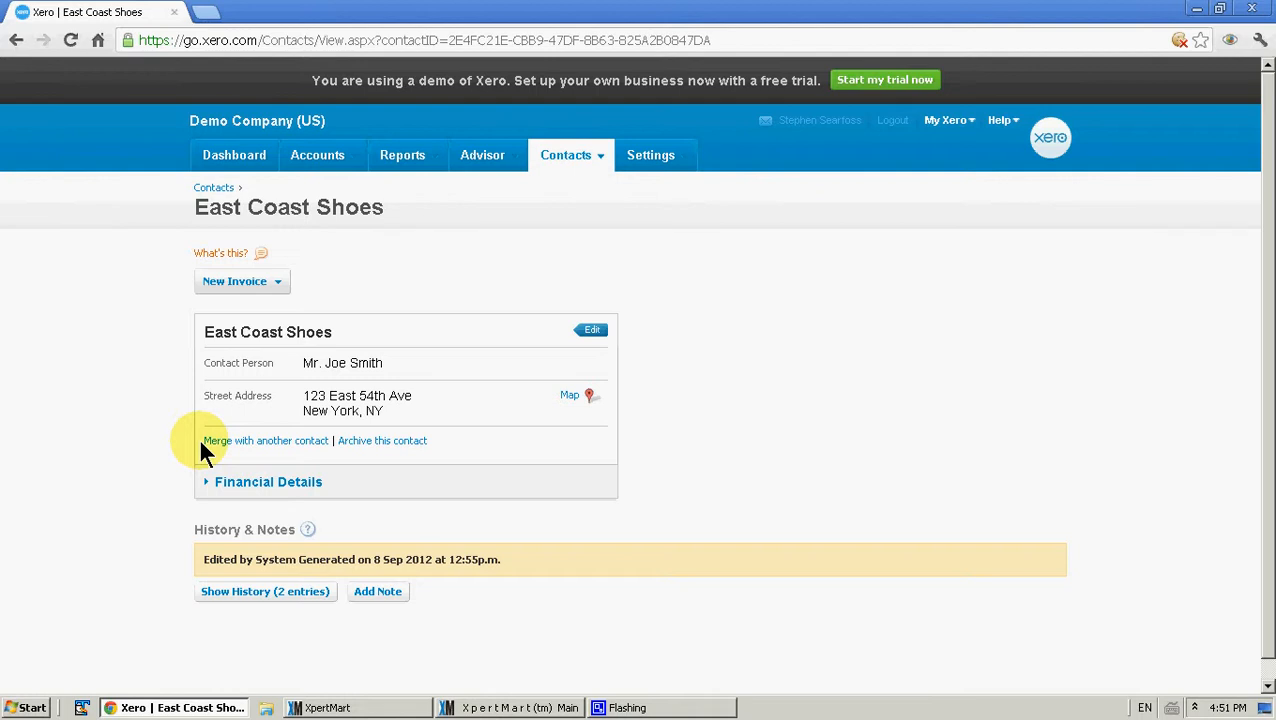
- Return to the full contact list and show only the suppliers
left_click(572, 160)
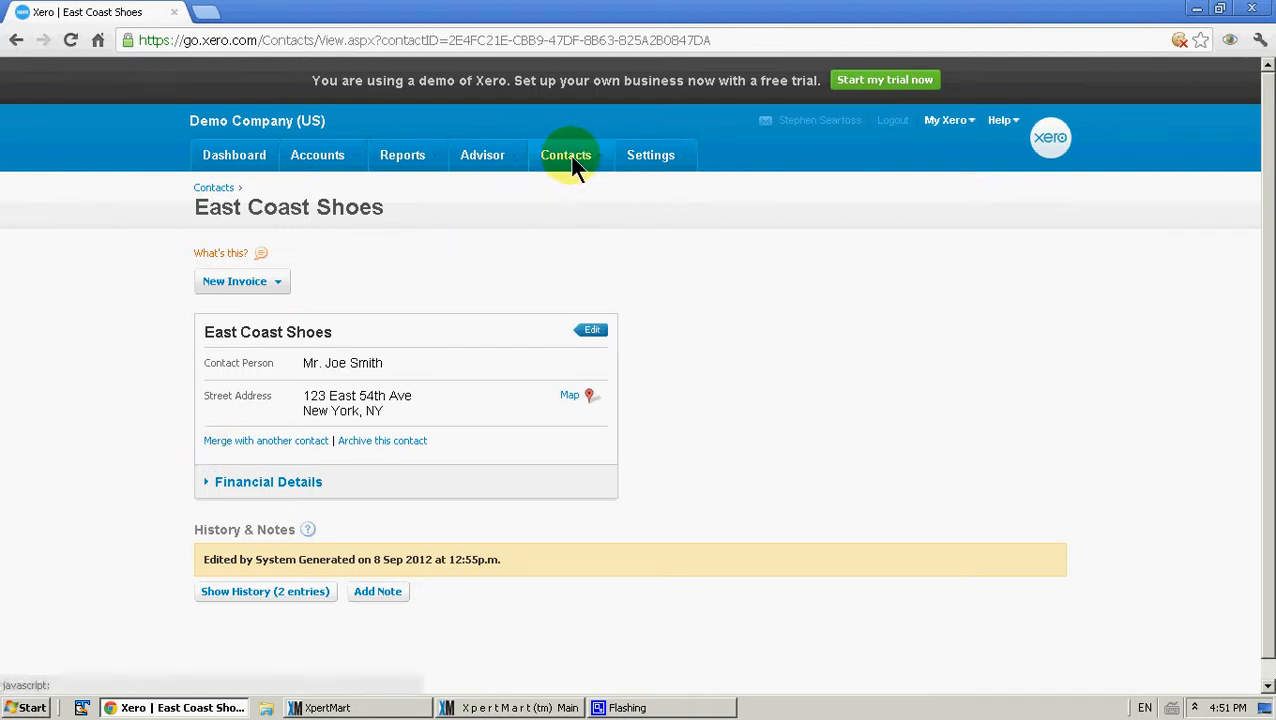
left_click(567, 186)
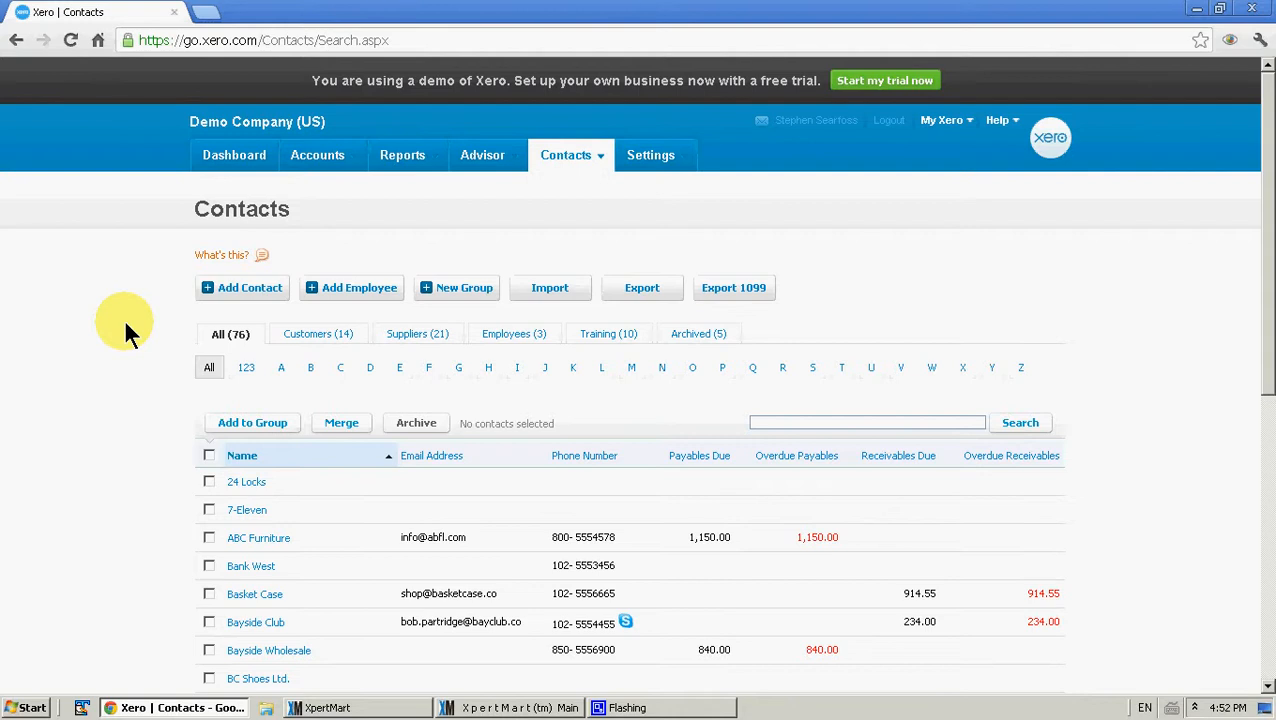
left_click(408, 338)
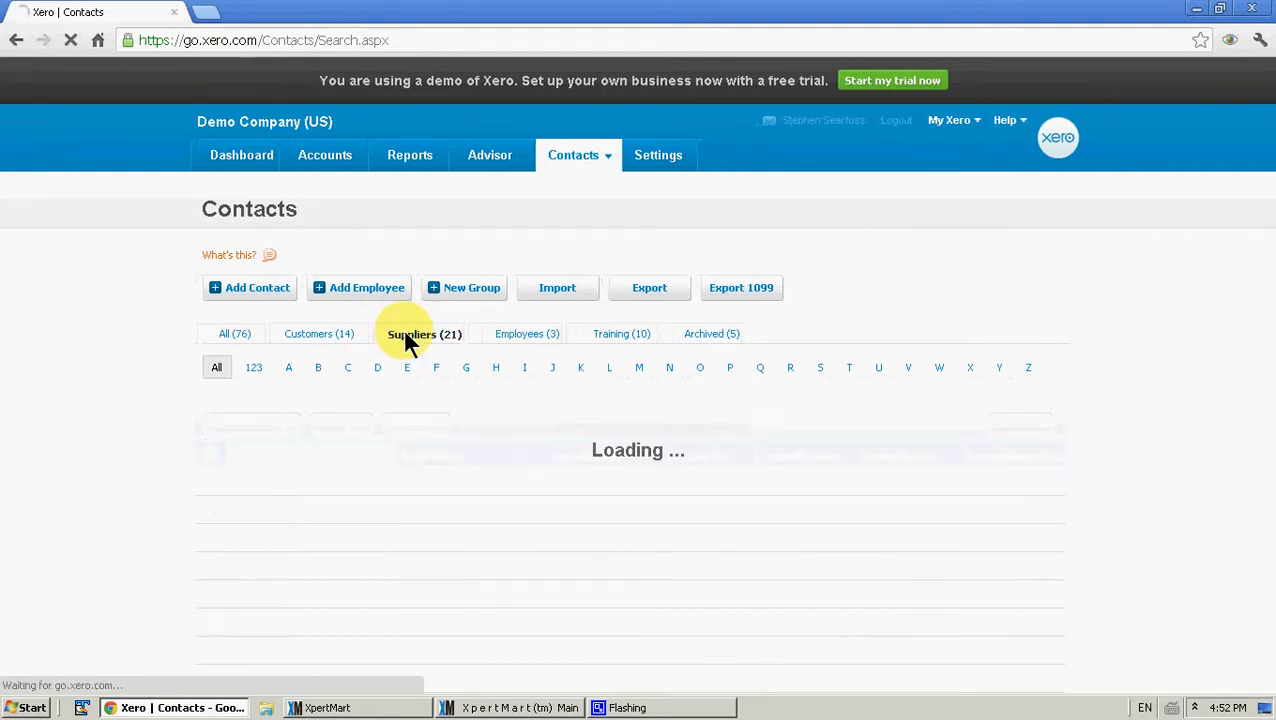
- Examine the full supplier list in Xero for the vendors exported from XpertMart
scroll(405, 340, "down", 1)
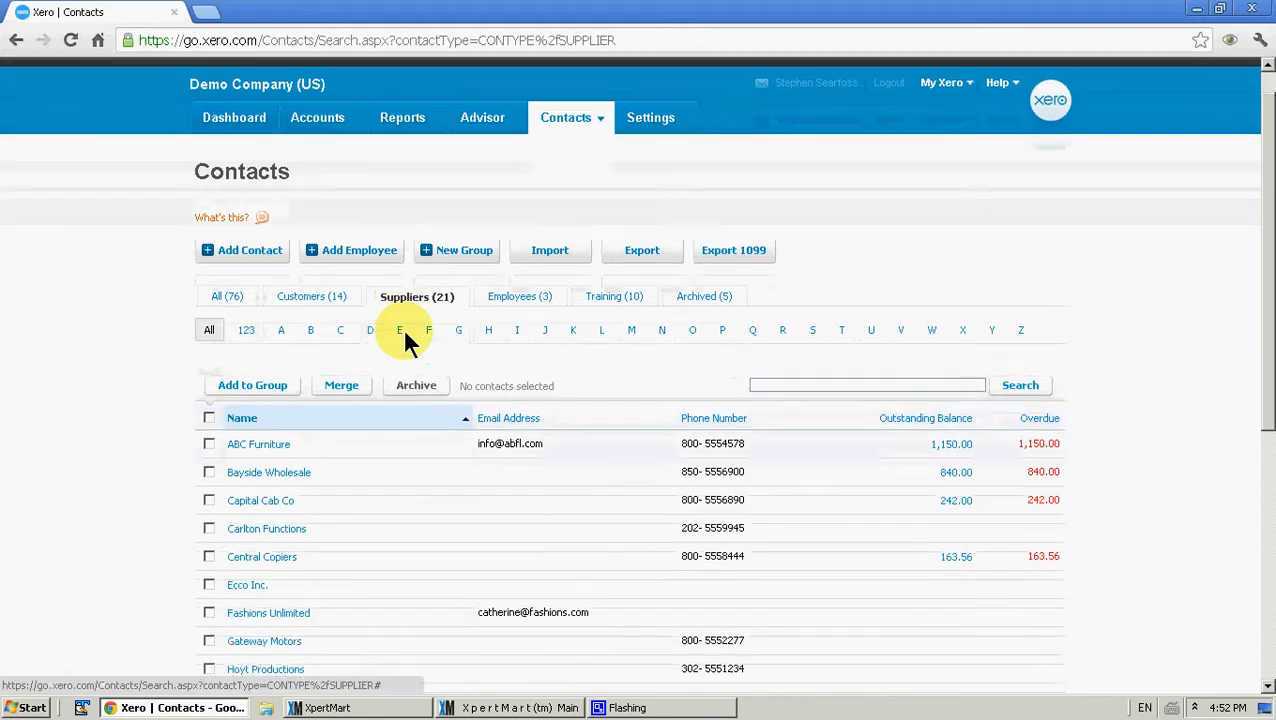
scroll(405, 340, "down", 3)
scroll(405, 340, "down", 2)
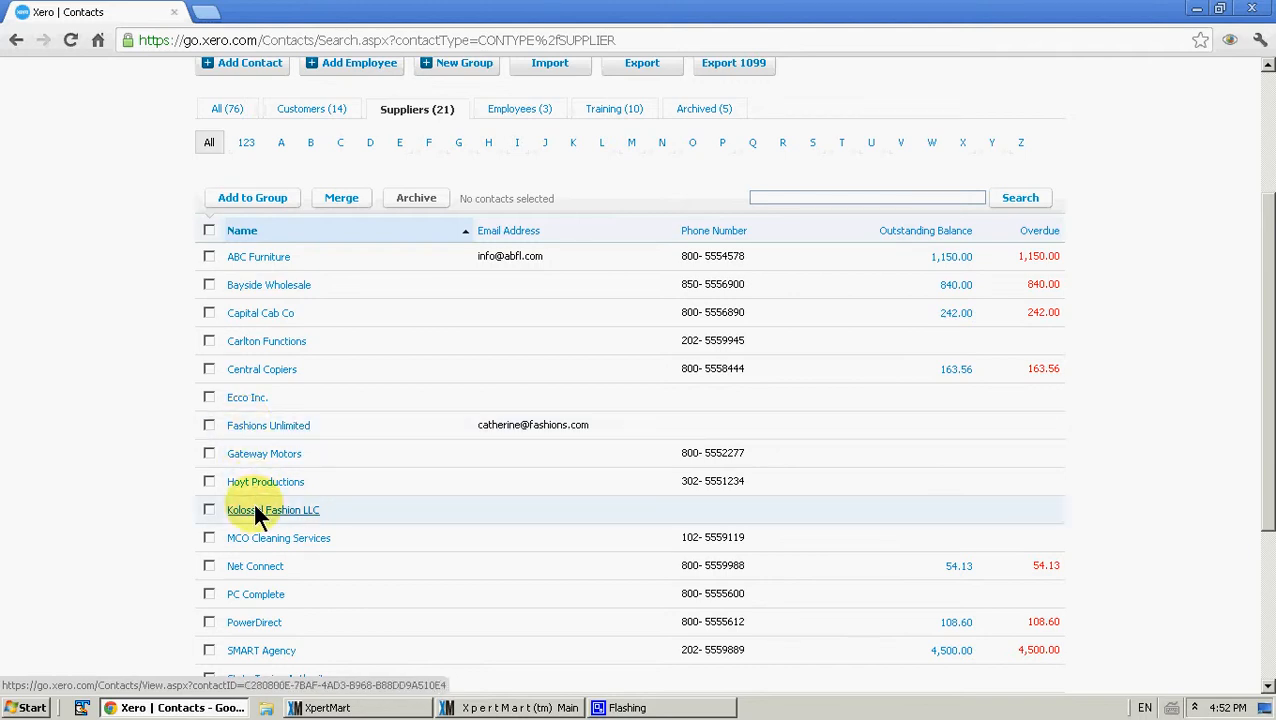
scroll(255, 512, "down", 3)
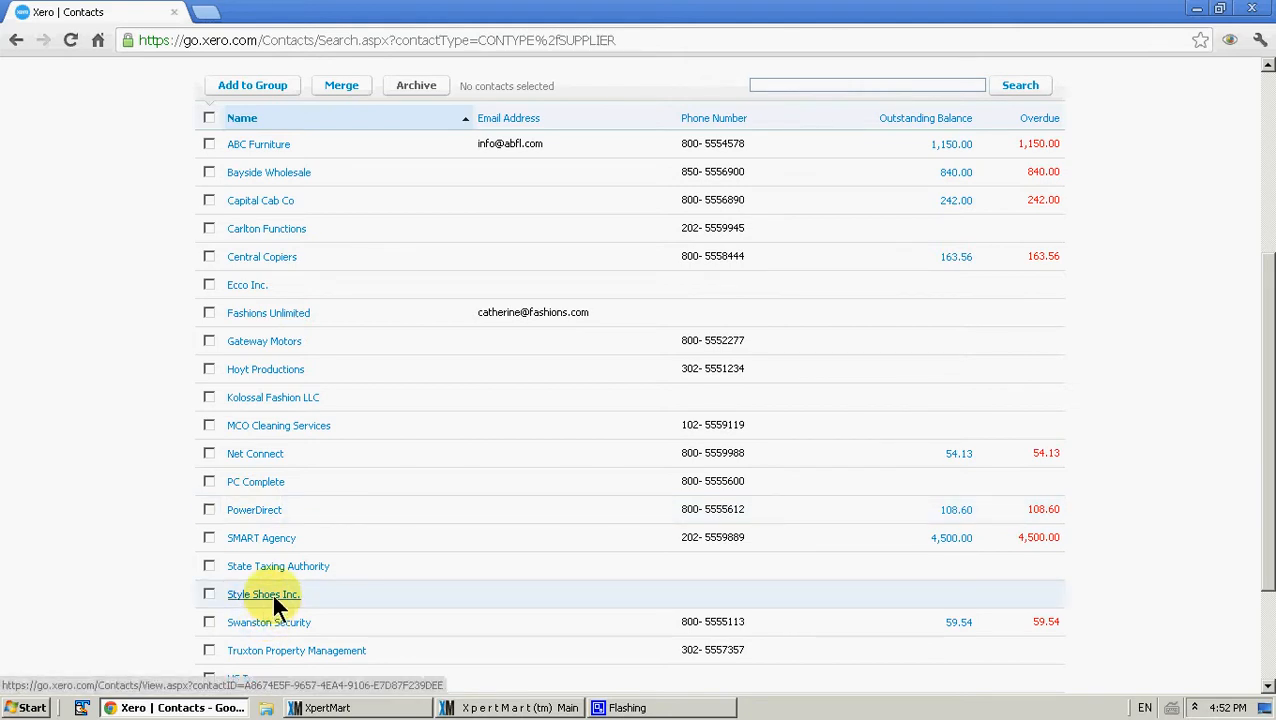
scroll(277, 605, "up", 3)
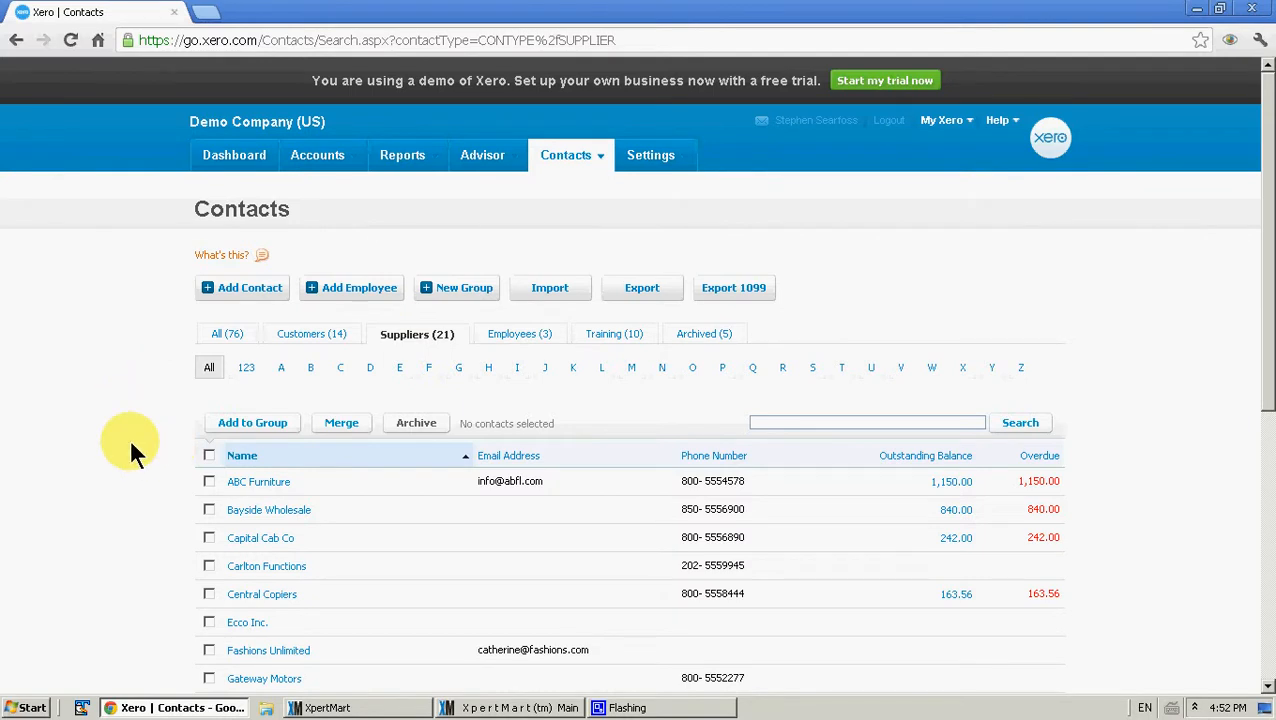
scroll(130, 438, "down", 5)
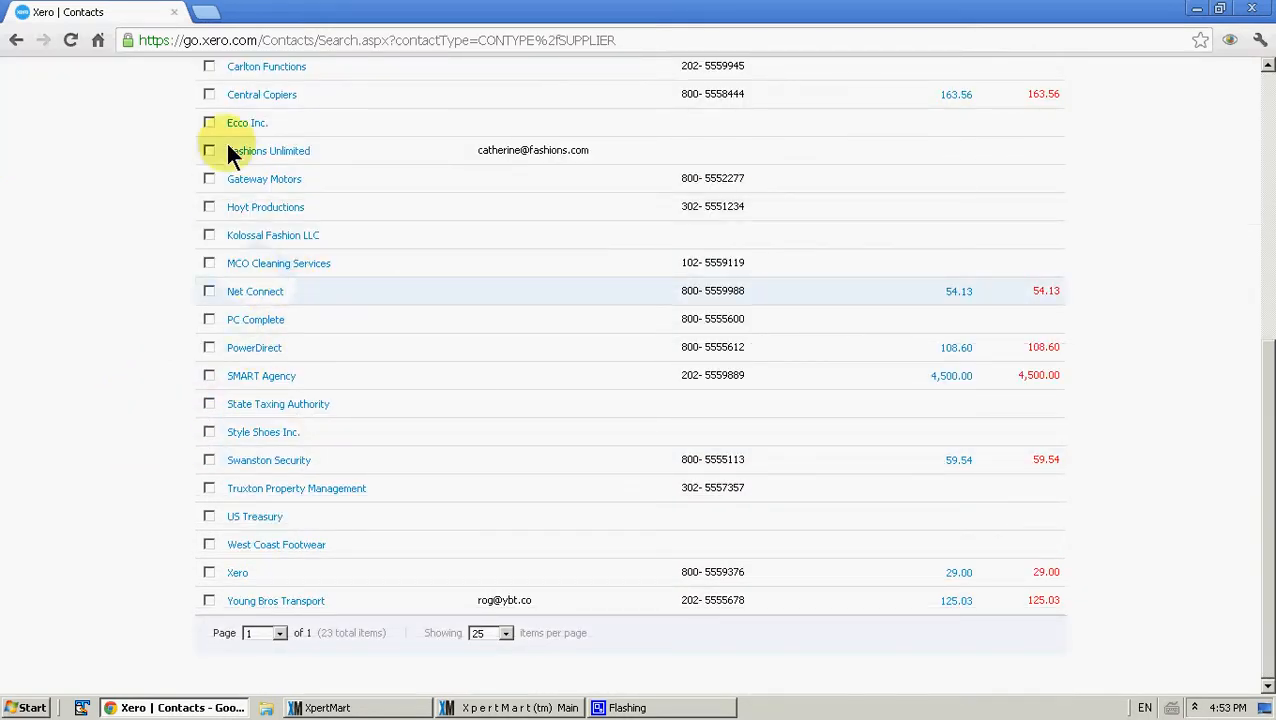
scroll(42, 212, "up", 5)
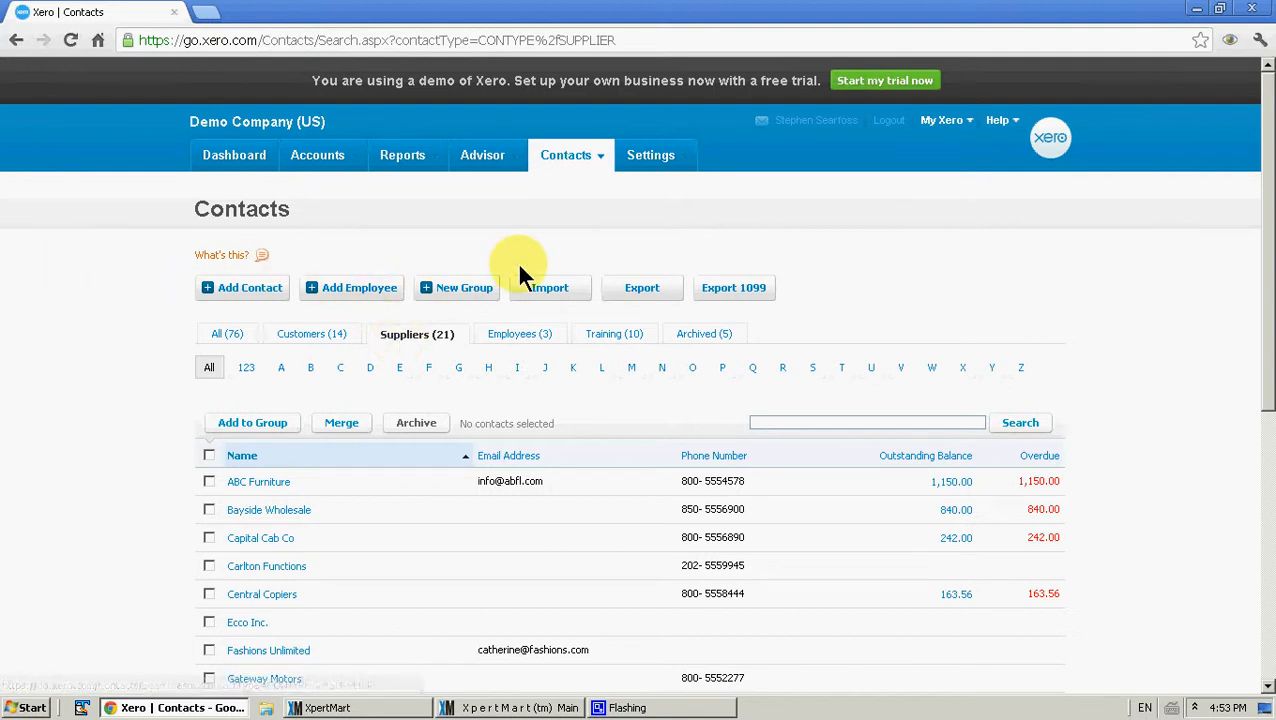
- Open Accounts Payable and show only the draft invoices
left_click(320, 160)
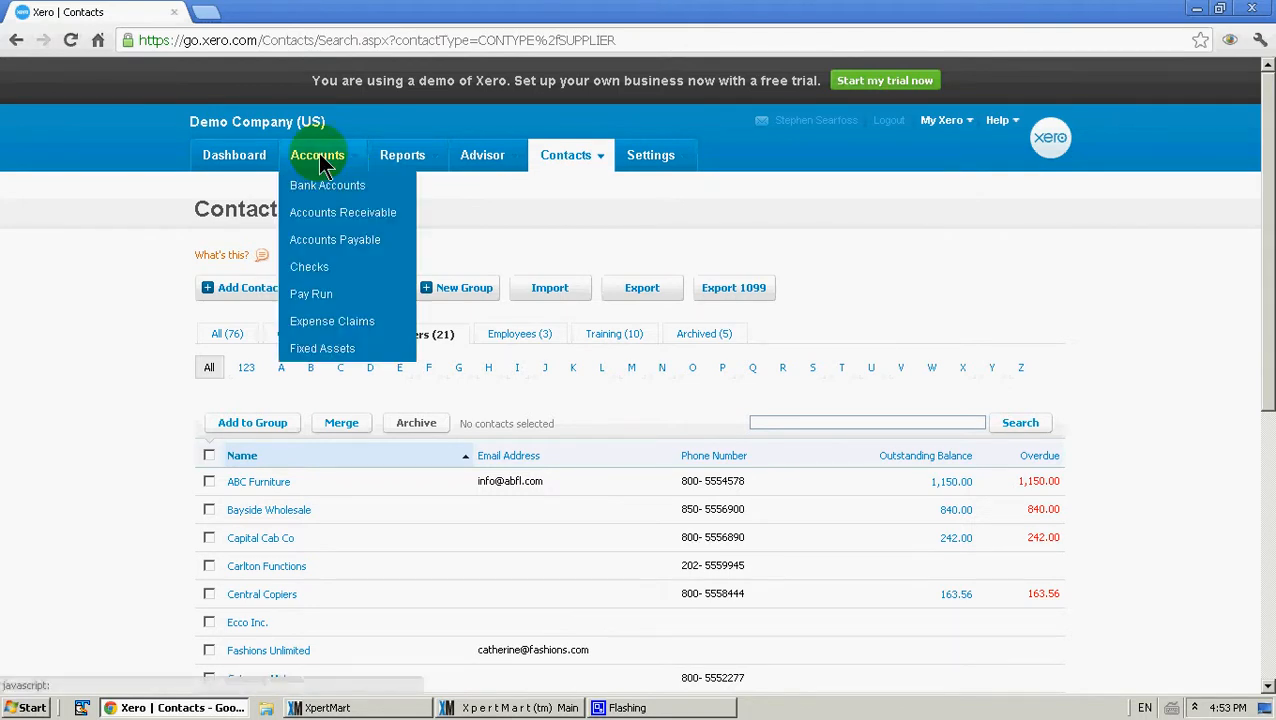
left_click(312, 241)
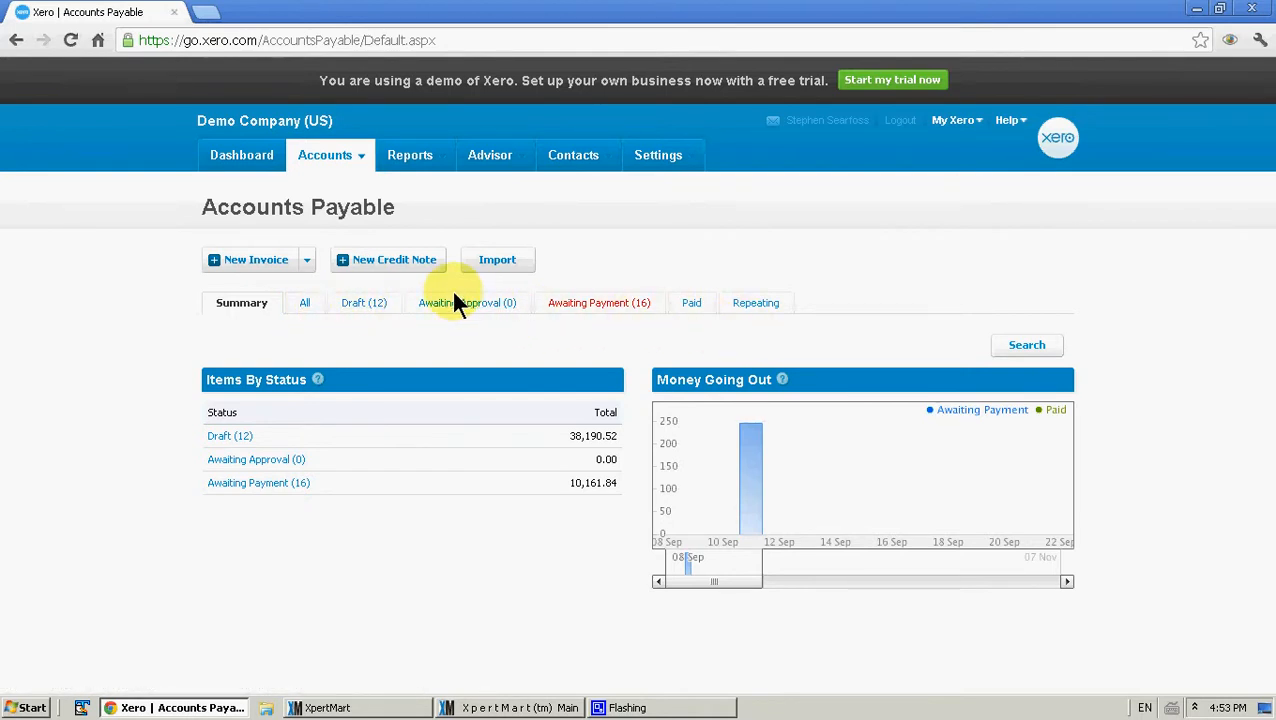
left_click(353, 304)
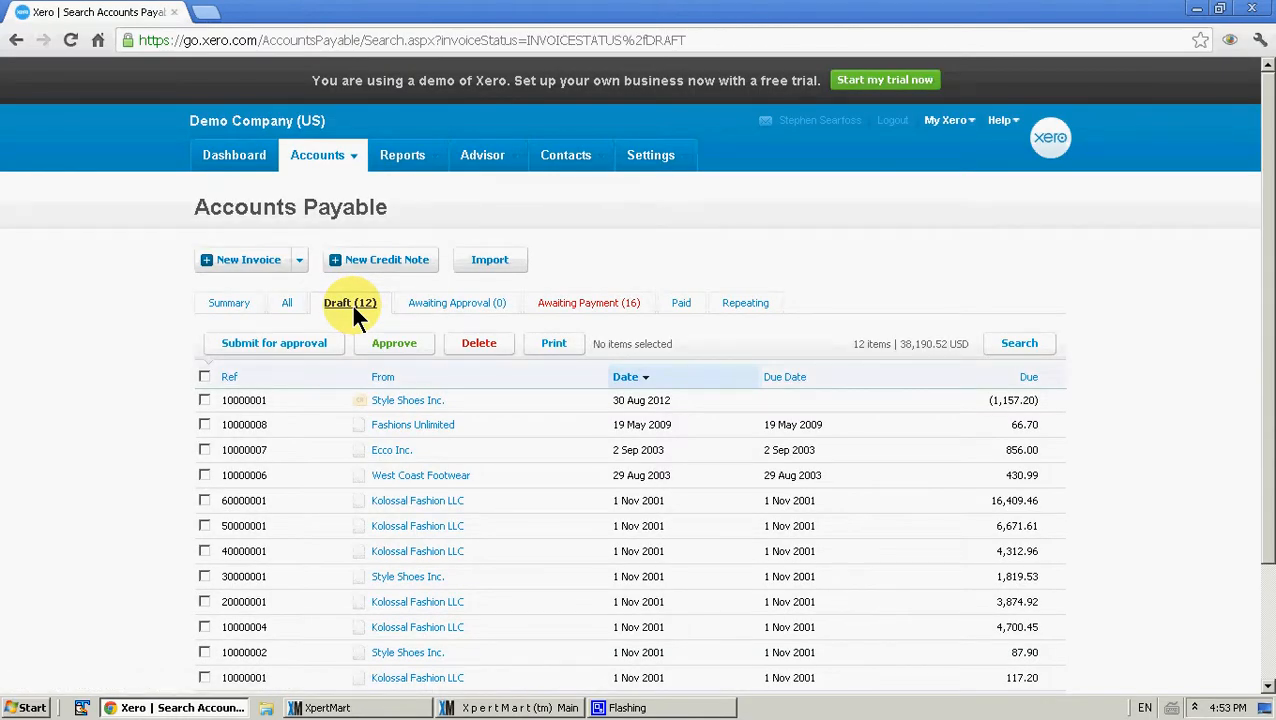
- Select all the draft payable invoices at once and clear the selection again
left_click(204, 377)
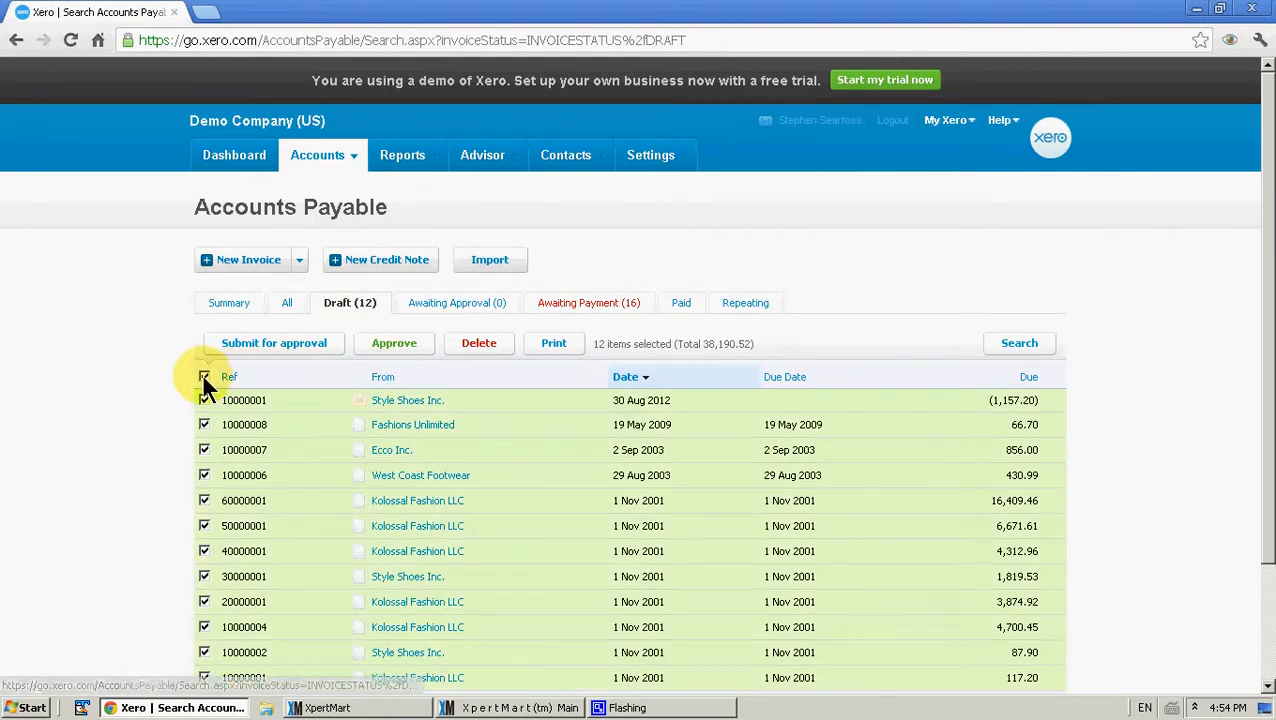
left_click(204, 377)
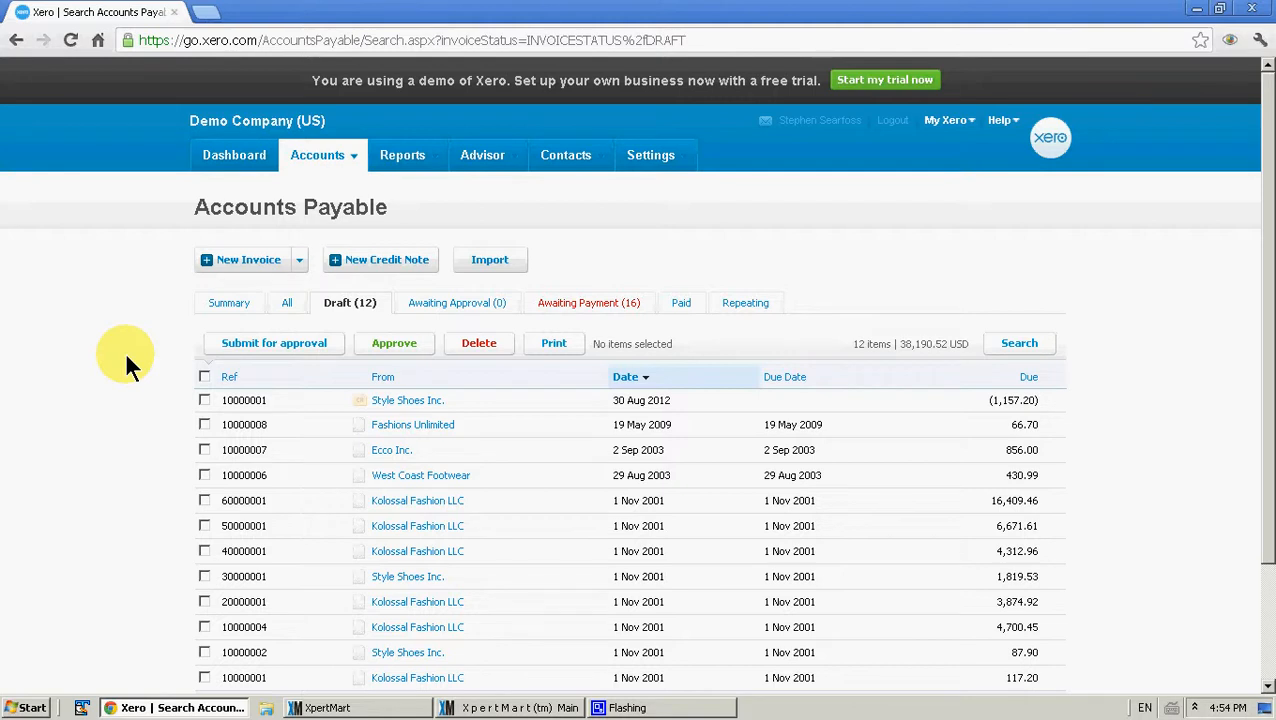
left_click(205, 377)
left_click(205, 377)
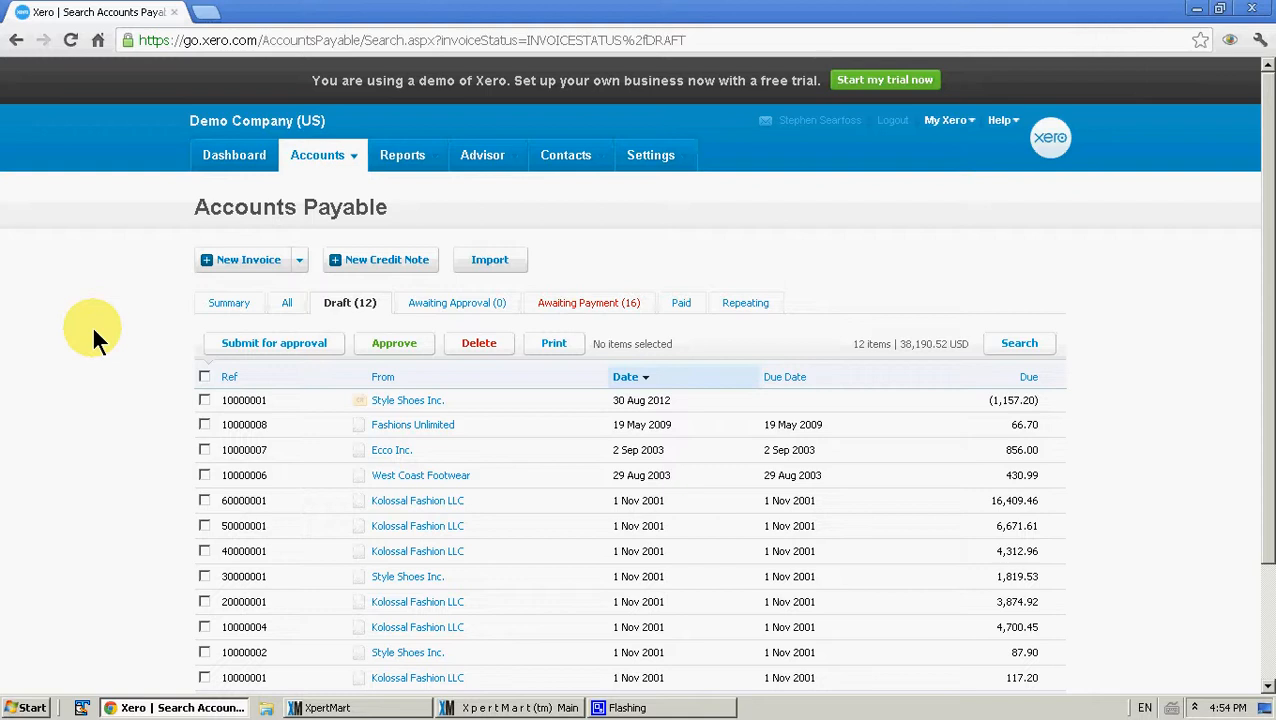
- Open the 16,409.46 draft invoice from Kolossal Fashion LLC and highlight its reference to check it
left_click(390, 505)
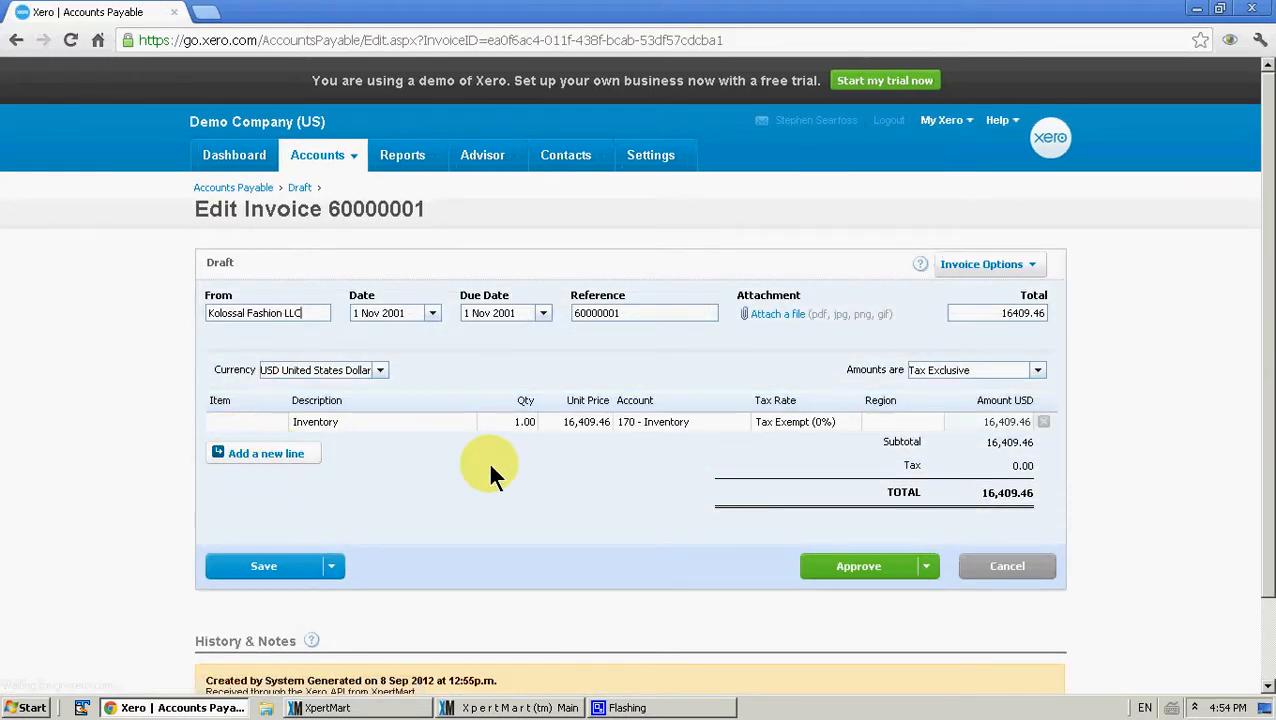
left_click(643, 315)
key("shift+Left")
key("shift+Left")
key("shift+Left")
key("shift+Left")
key("shift+Left")
key("shift+Left")
key("shift+Left")
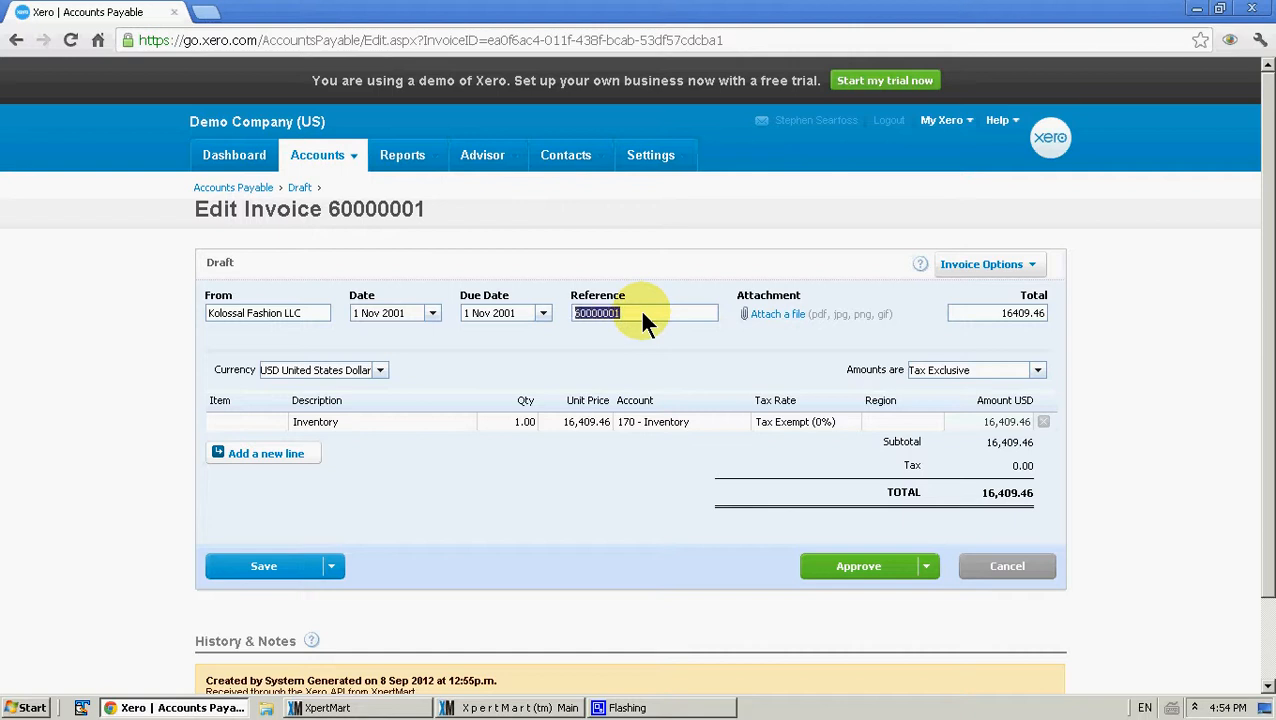
key("shift+Right")
key("shift+Right")
key("shift+Right")
key("shift+Right")
key("shift+Right")
key("shift+Right")
key("shift+Right")
key("shift+Right")
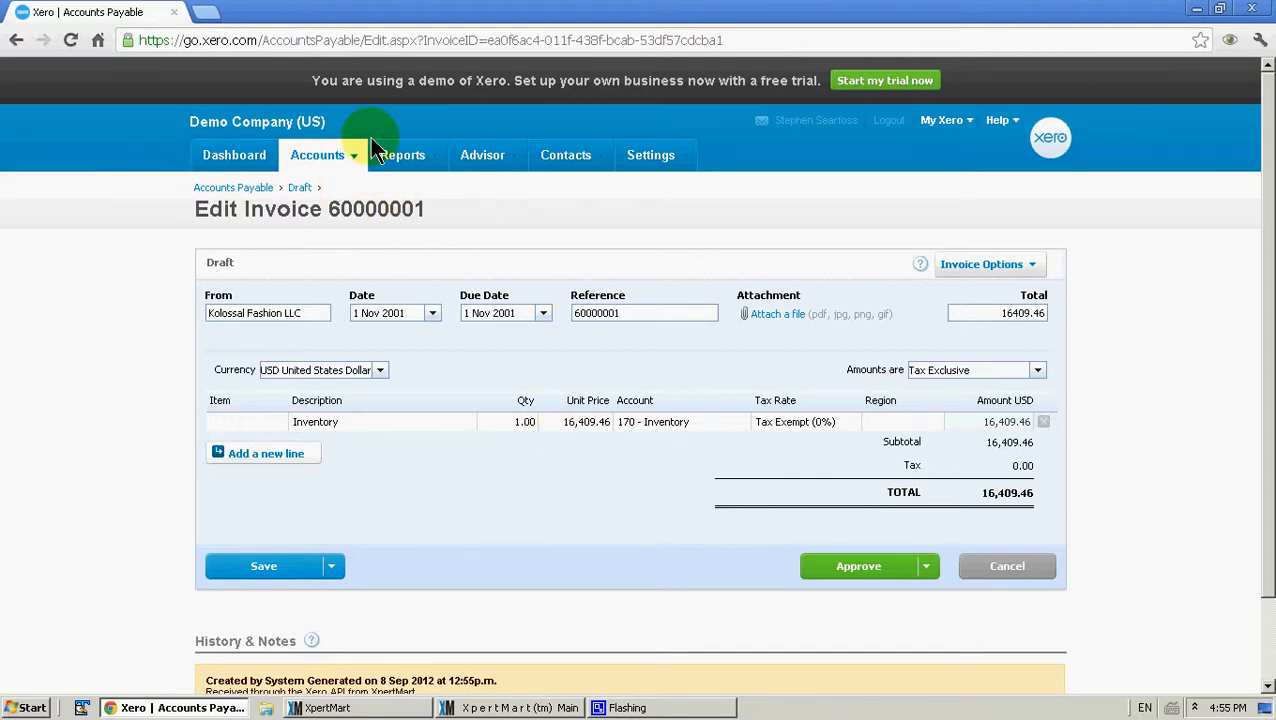
- Open the manual journals and look through the draft entries
left_click(485, 160)
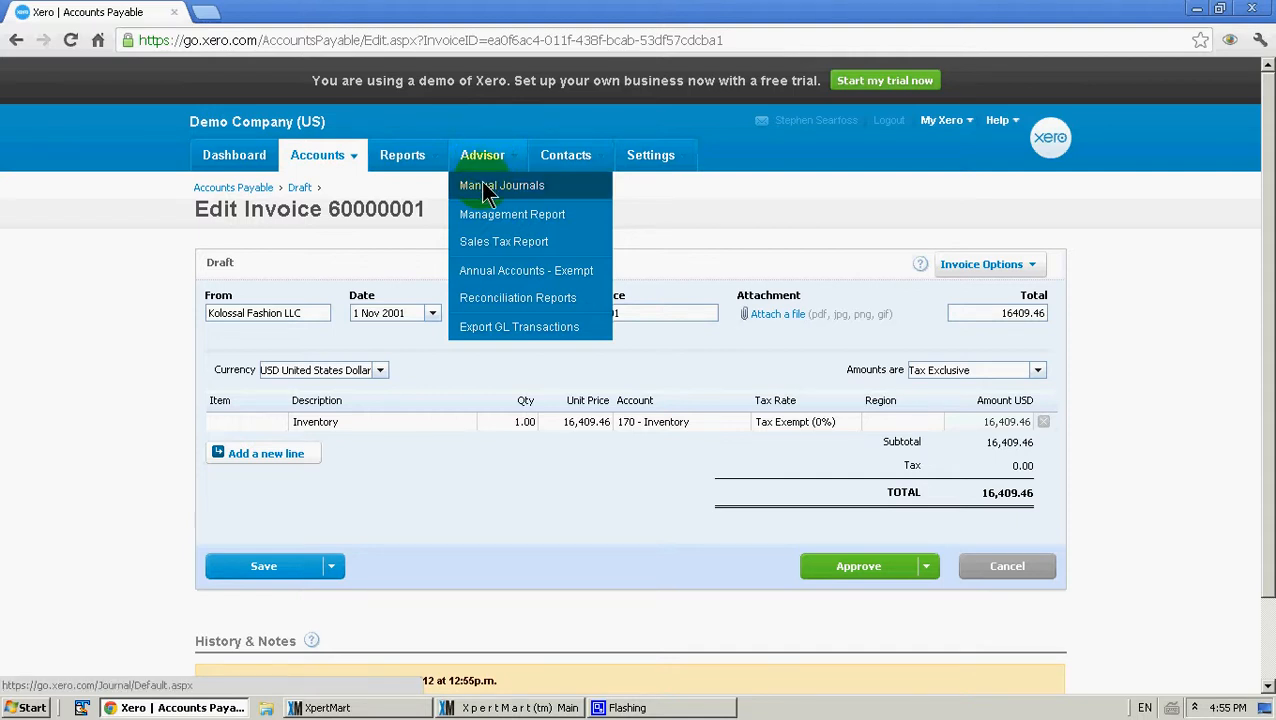
left_click(483, 184)
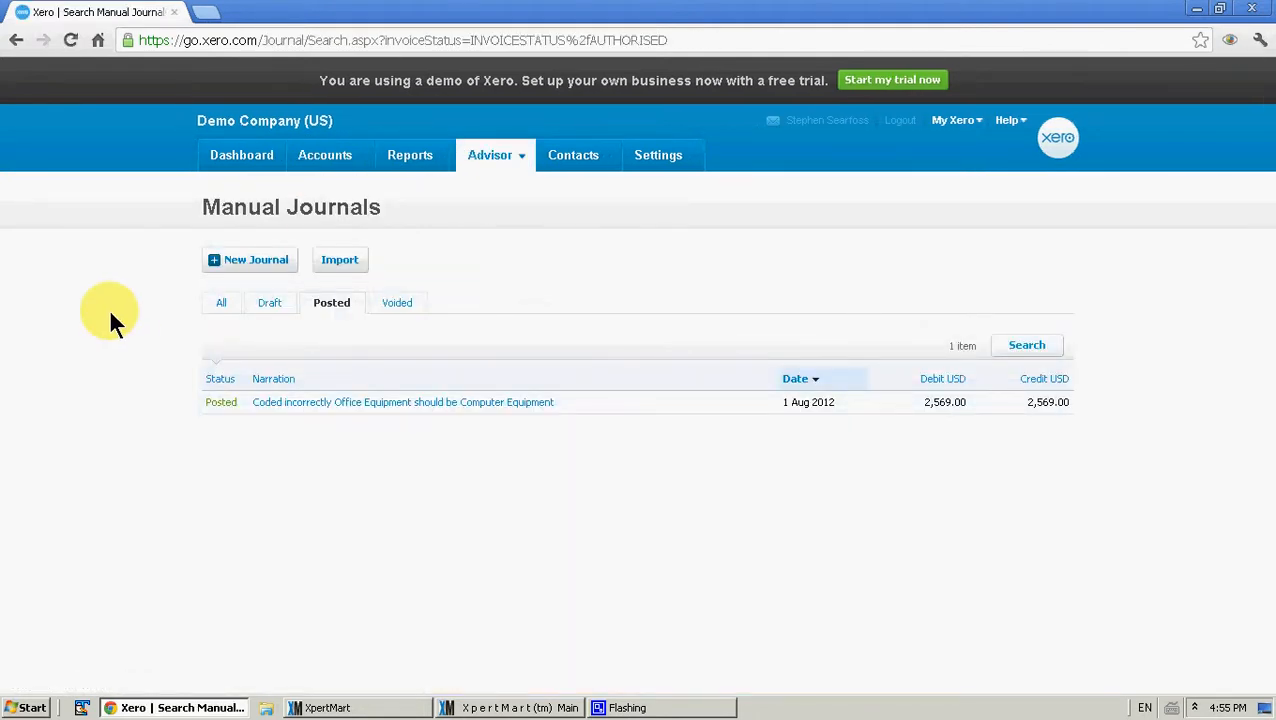
left_click(262, 307)
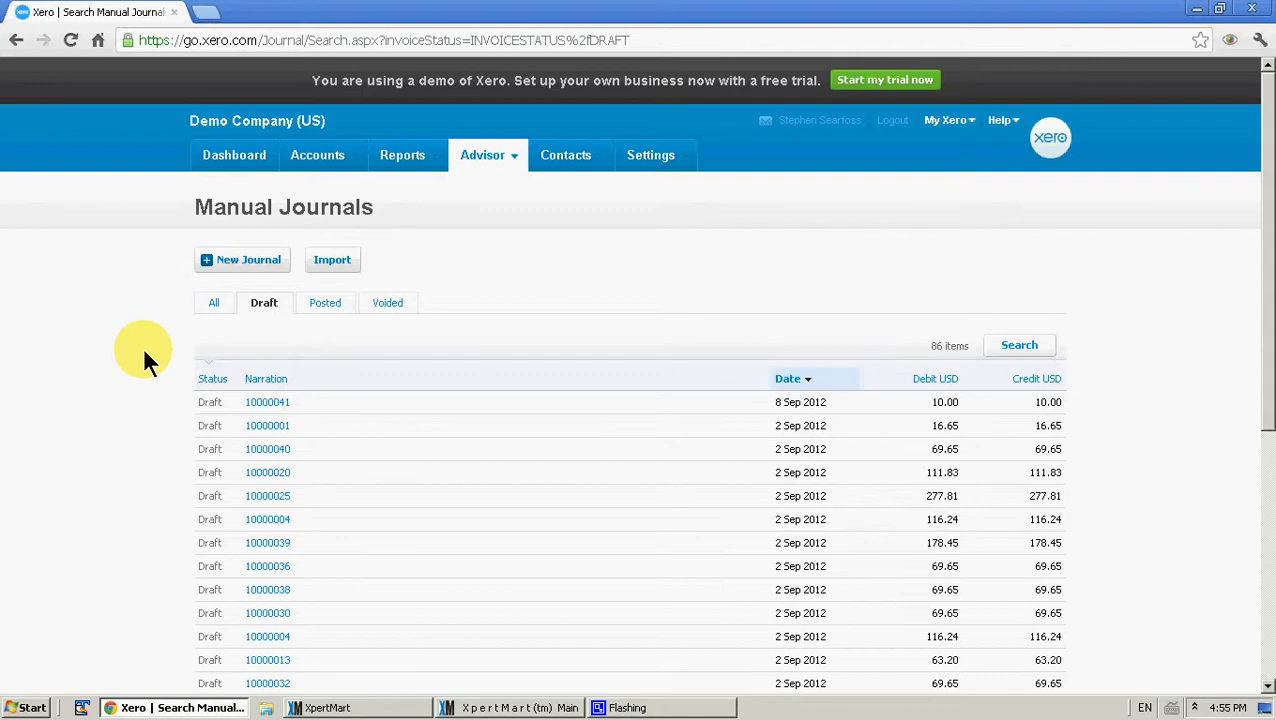
scroll(143, 360, "down", 4)
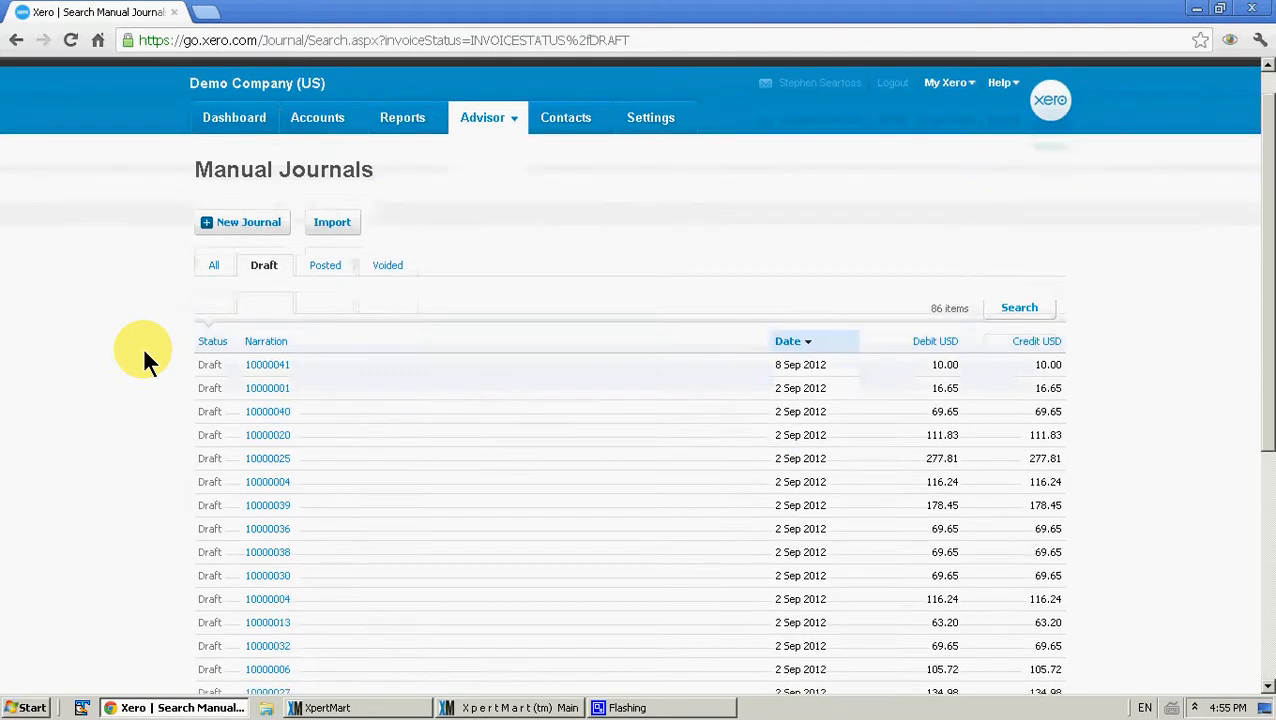
scroll(143, 360, "up", 4)
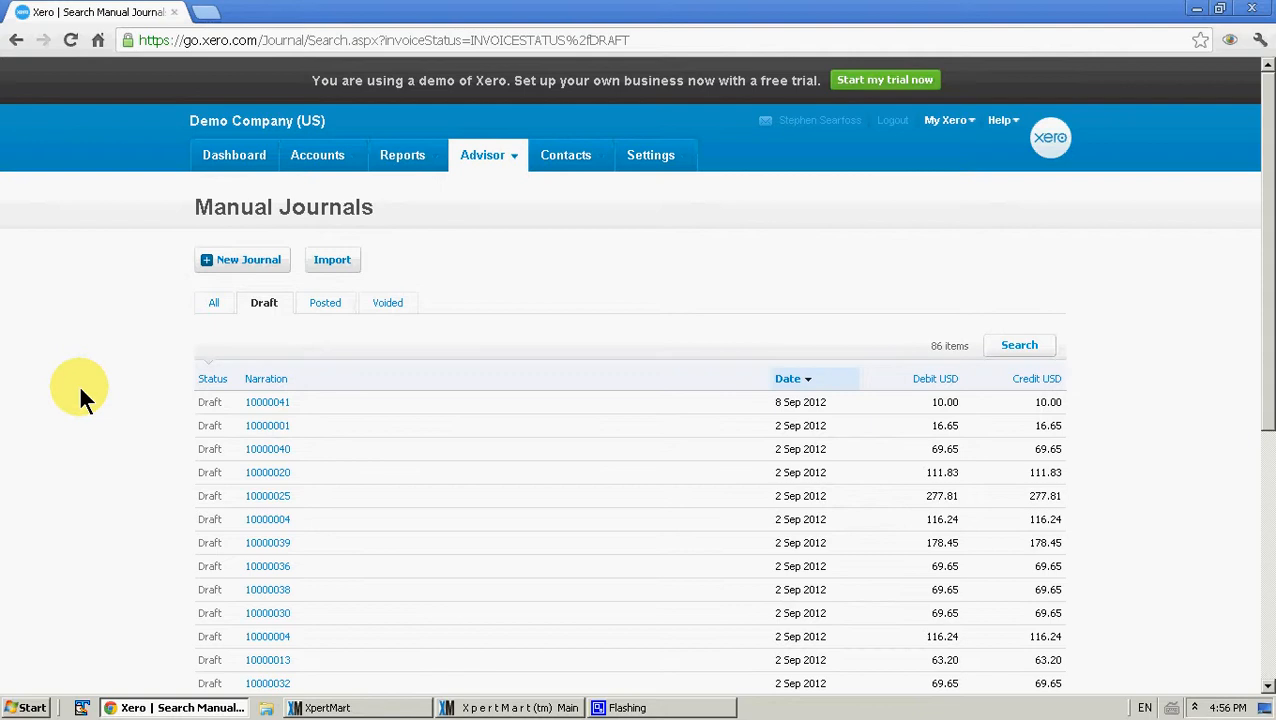
- Open the draft manual journal dated 8 Sep 2012 and check its narration, journal lines and history notes
left_click(283, 405)
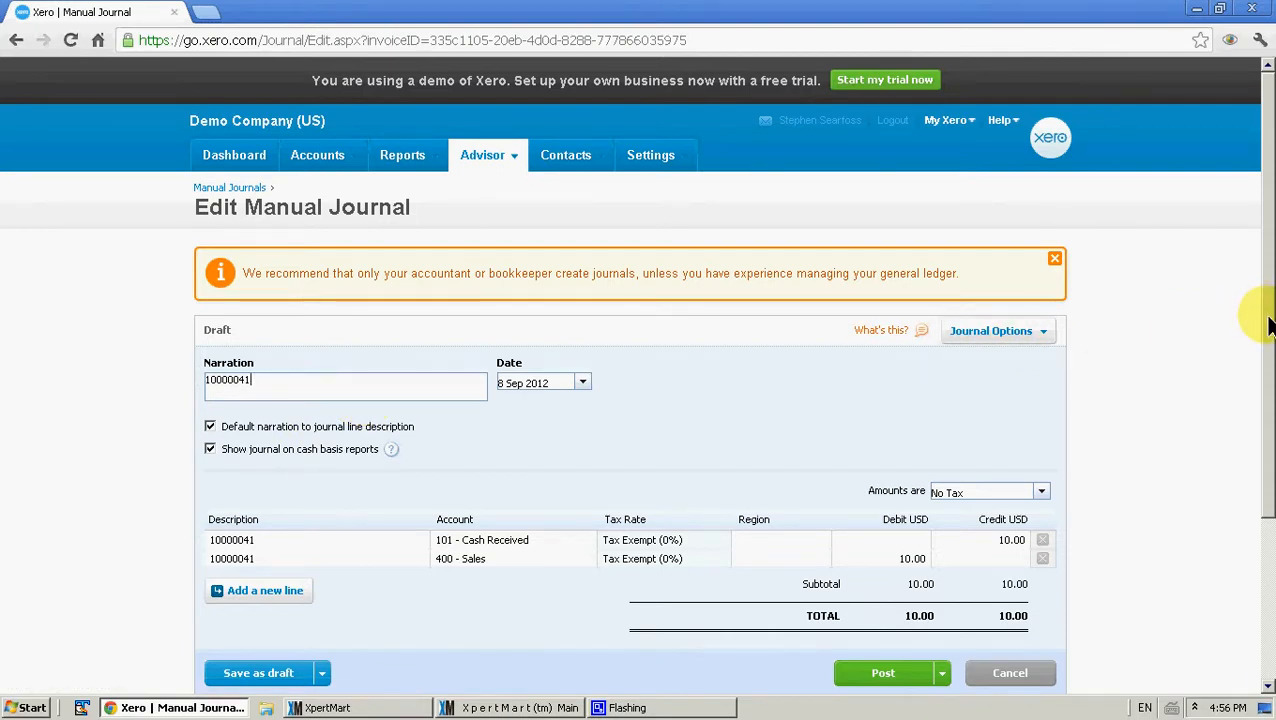
left_click_drag(1268, 327, 1268, 362)
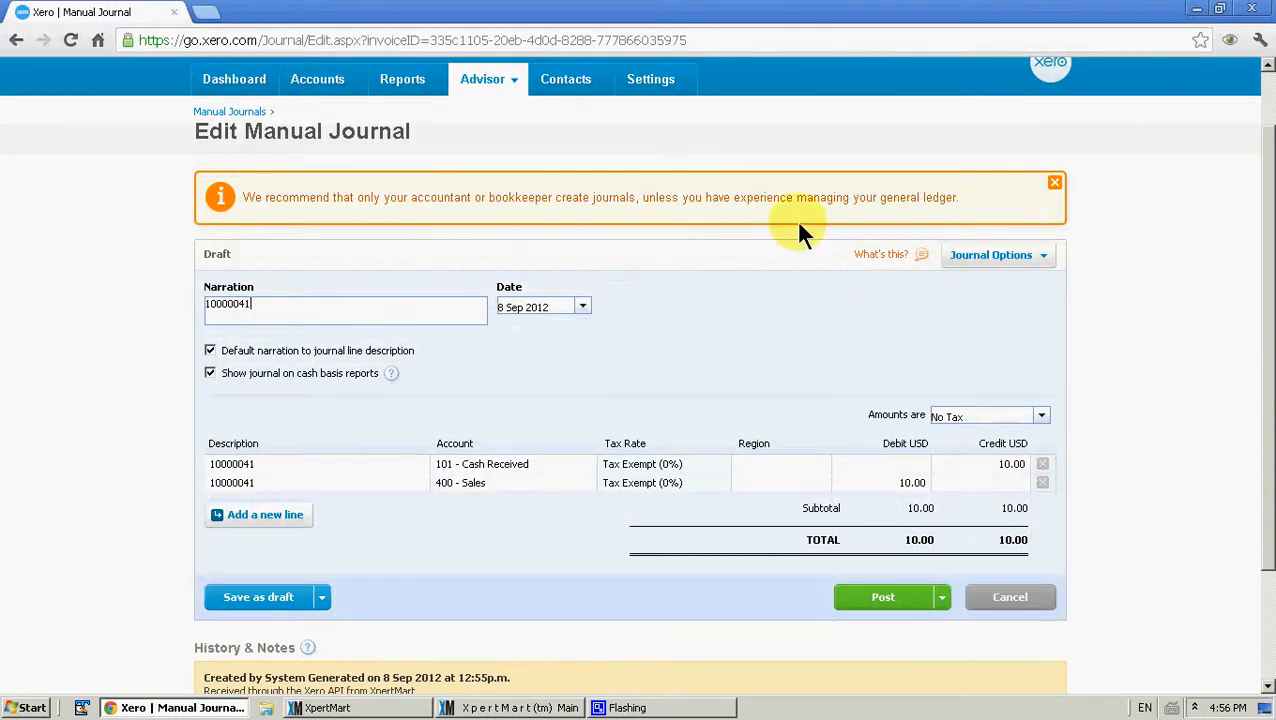
double_click(327, 311)
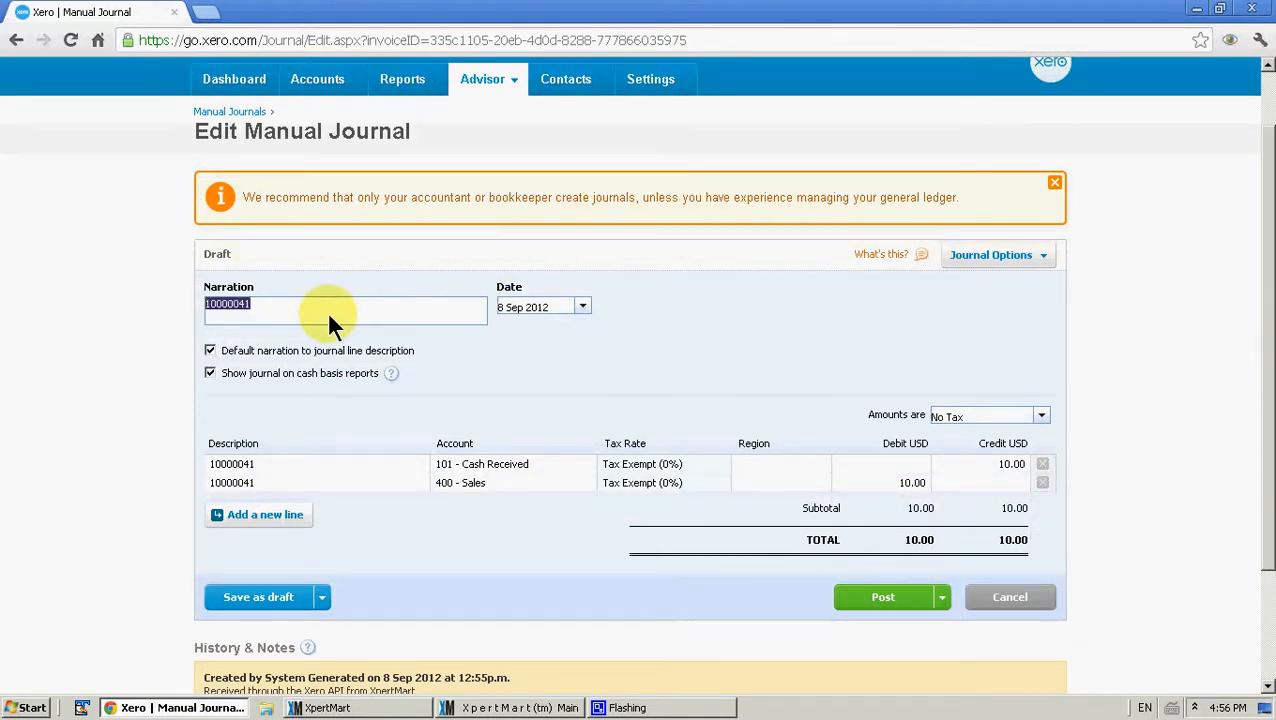
left_click(354, 282)
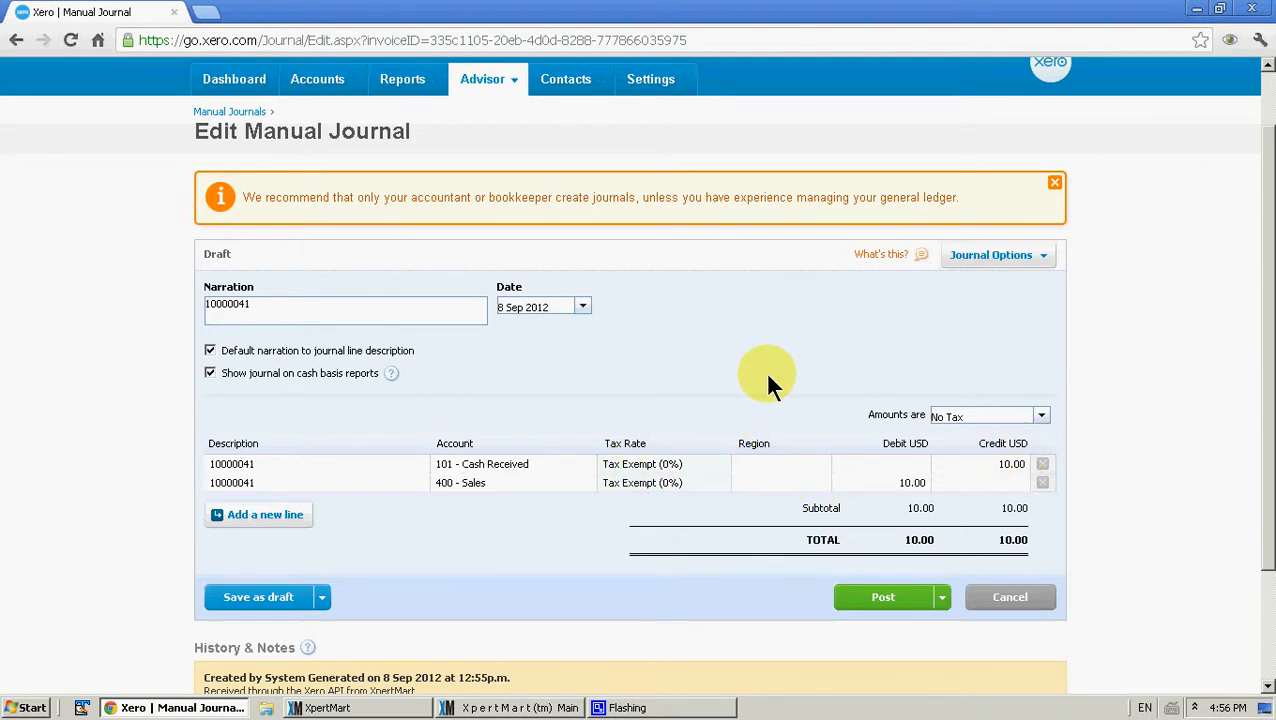
scroll(765, 371, "down", 3)
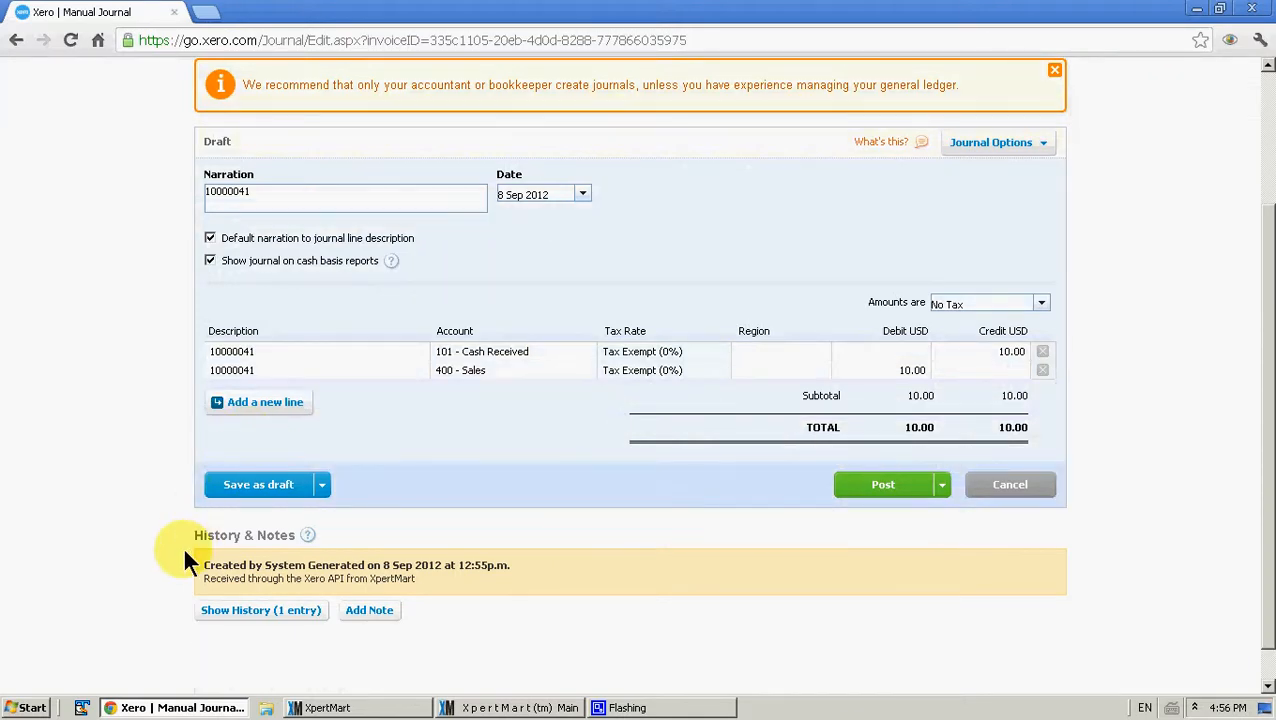
scroll(307, 333, "up", 3)
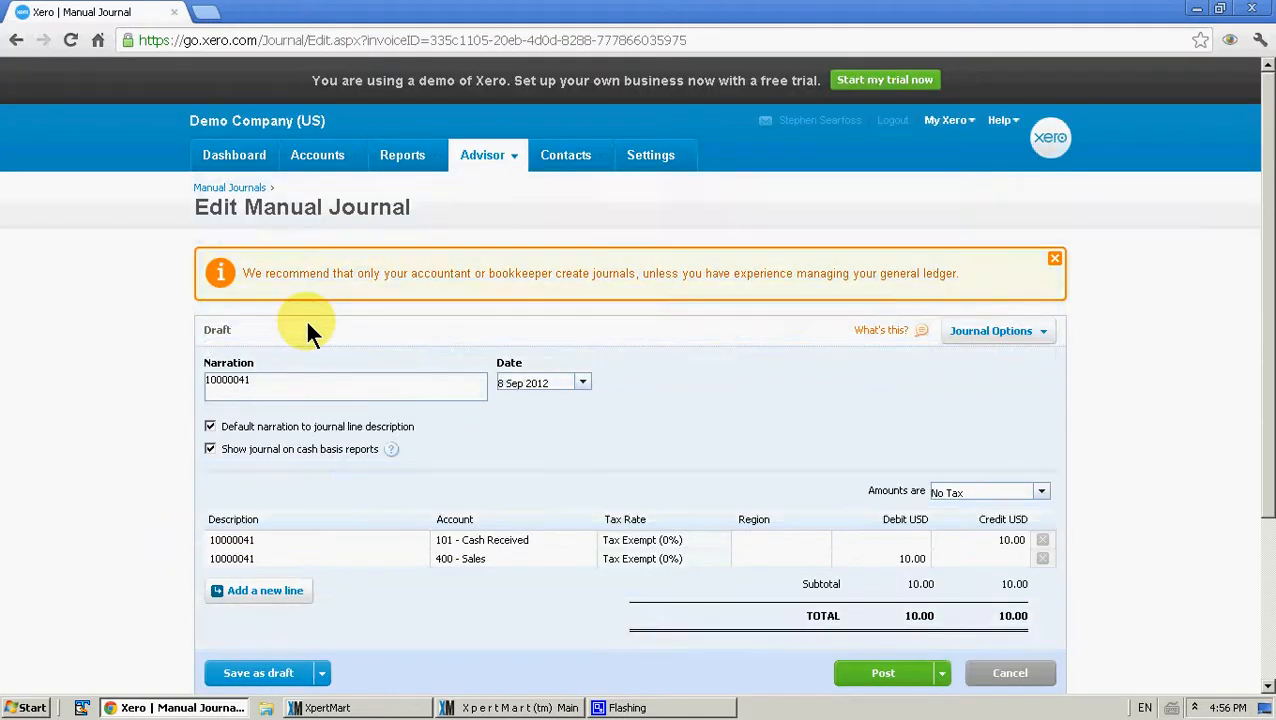